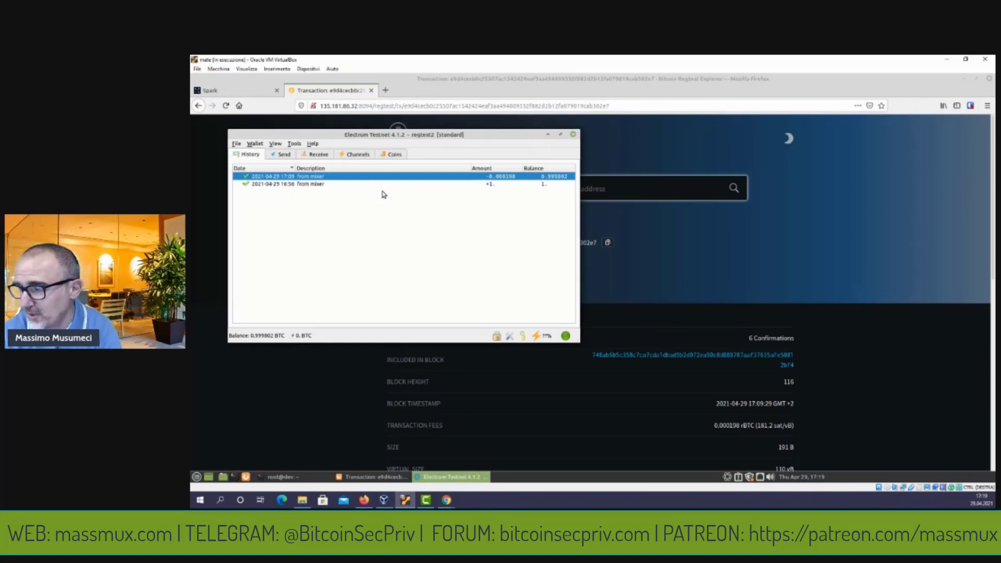
# Check the wallet's single unspent coin, then move to the Receive screen.
pyautogui.click(394, 154)
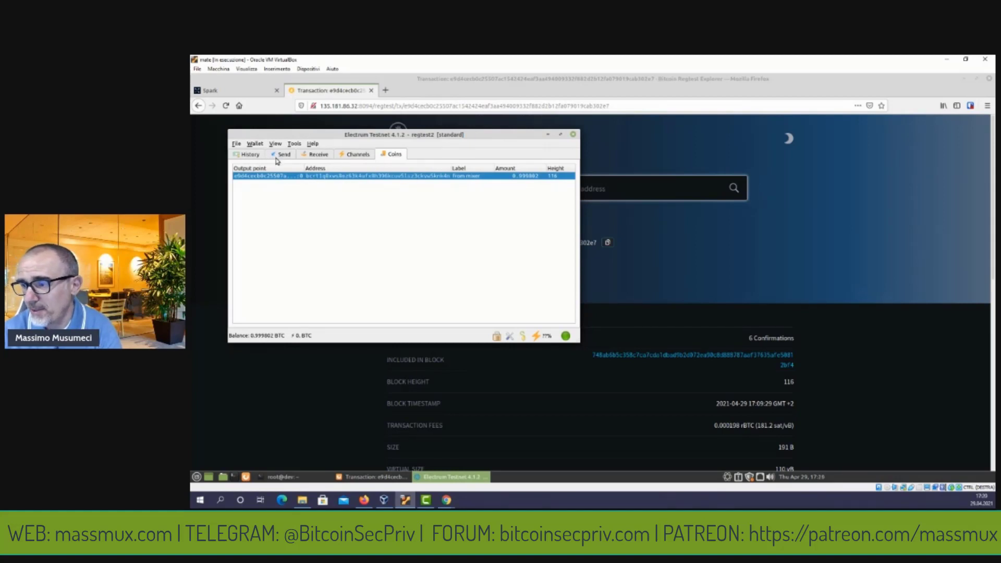
pyautogui.click(310, 156)
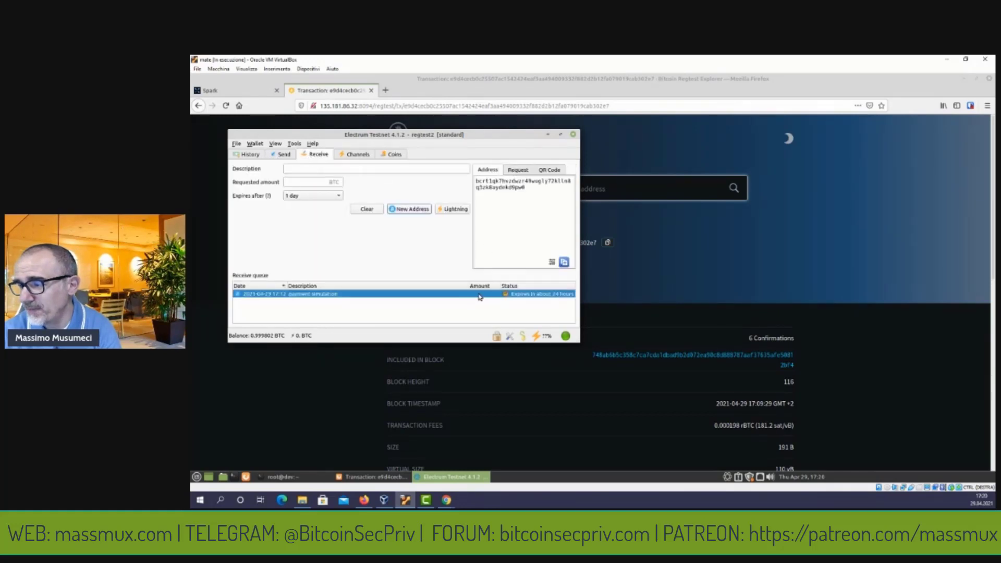
# Create a 'self transaction' receive request with a new address, copy that address, and return to Coins.
pyautogui.click(362, 172)
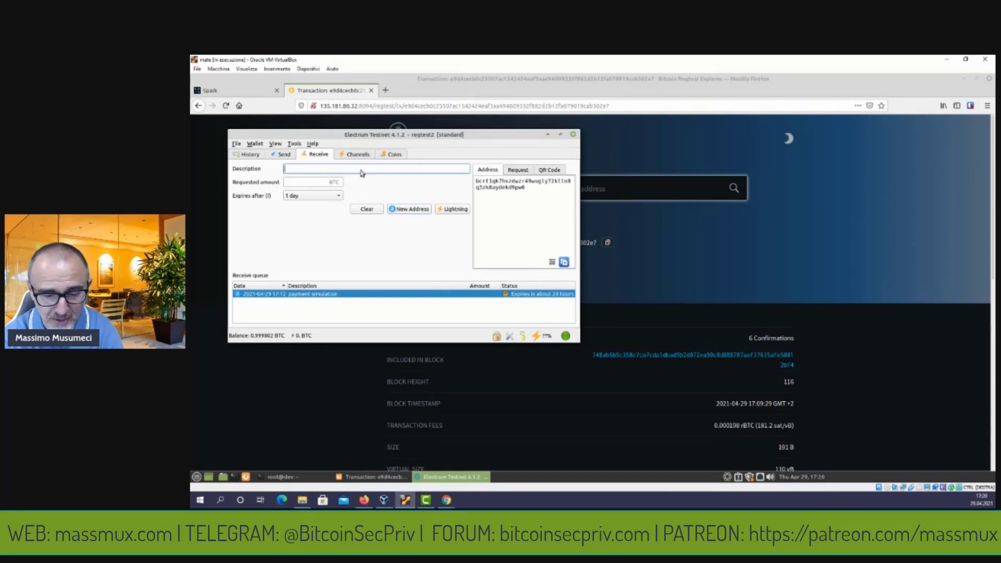
pyautogui.write('self')
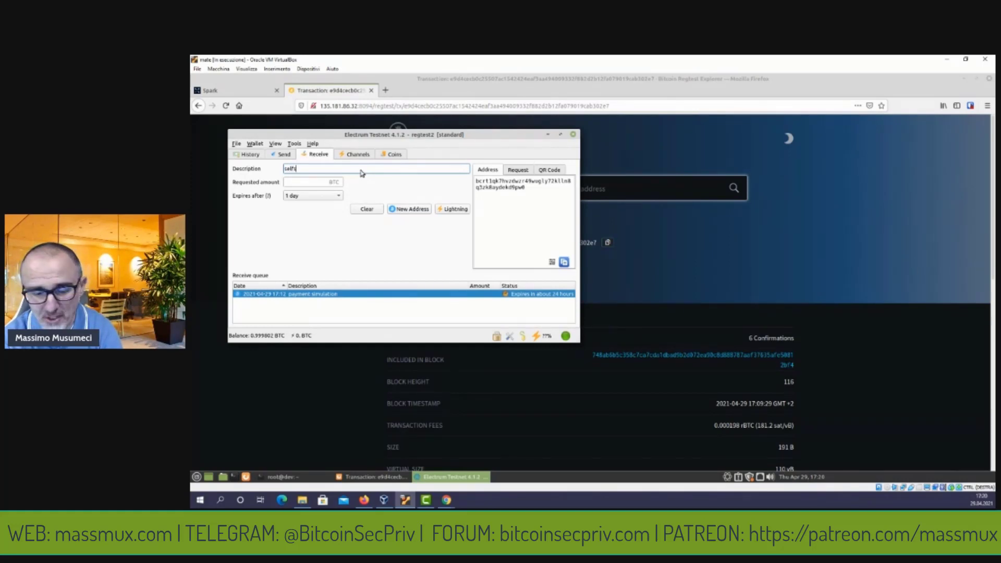
pyautogui.write(' transaction')
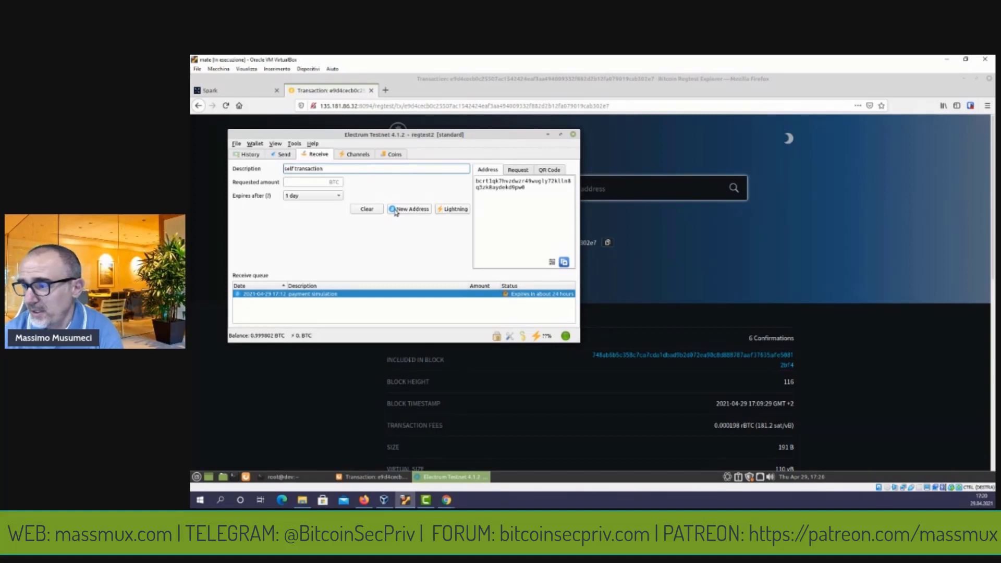
pyautogui.click(397, 210)
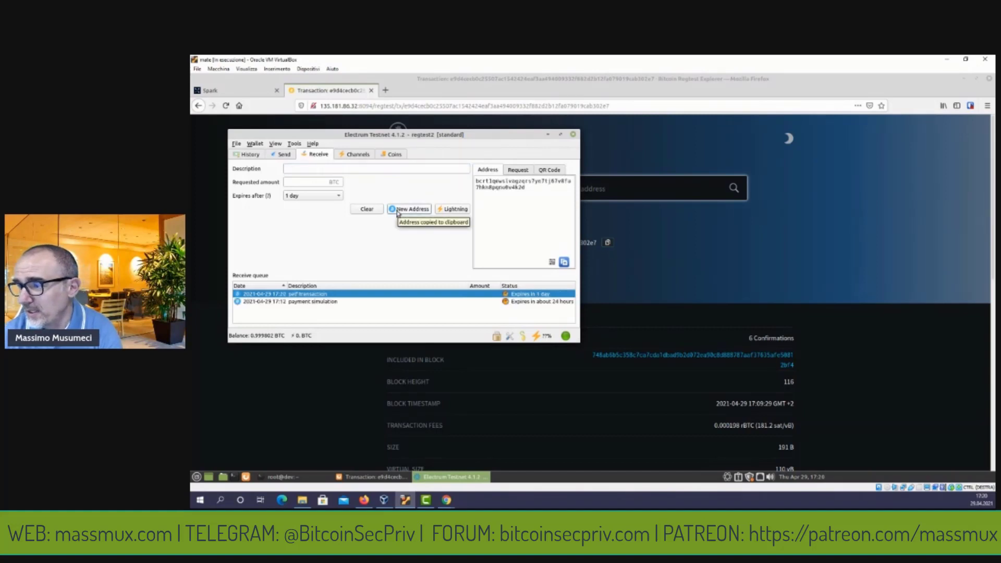
pyautogui.click(564, 263)
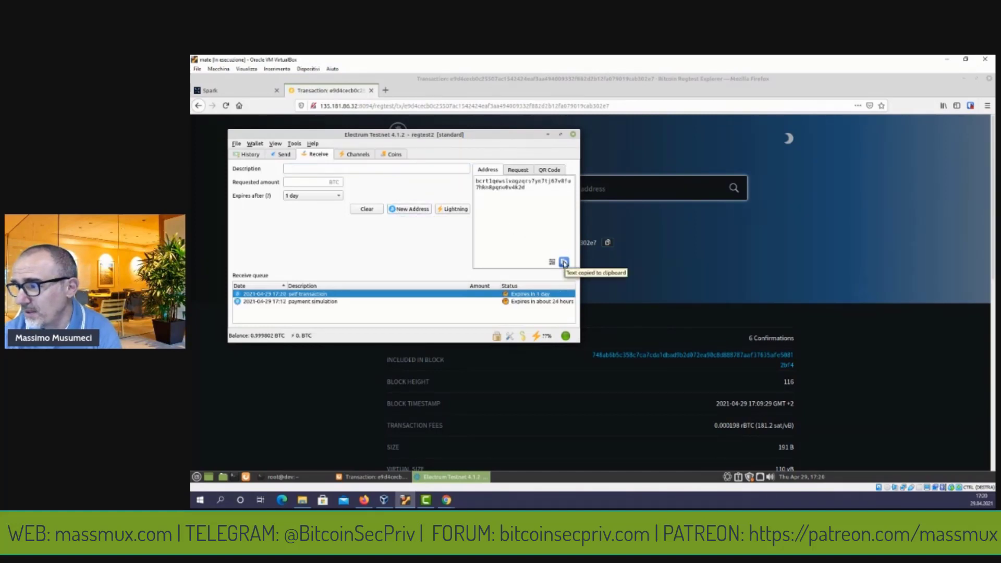
pyautogui.click(385, 156)
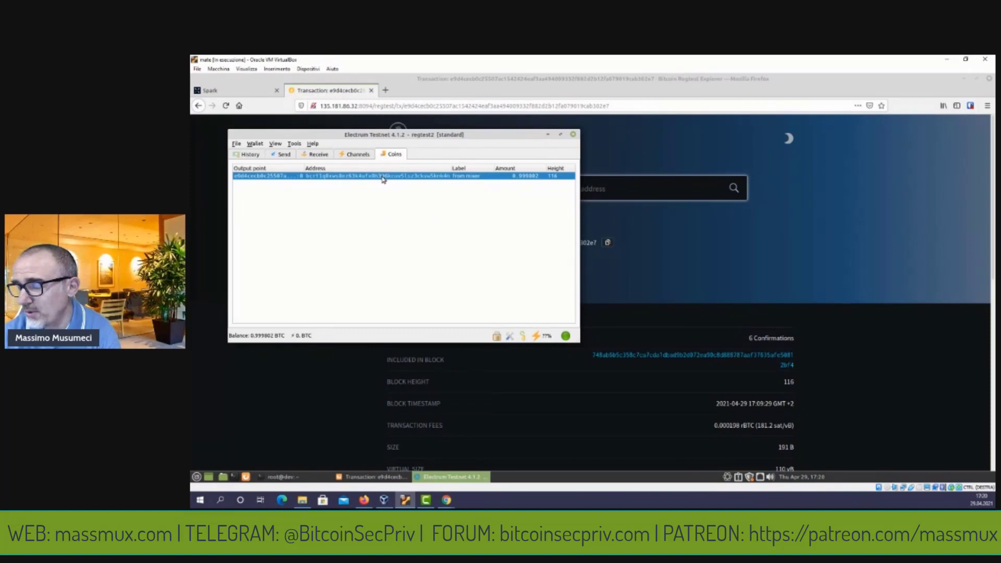
# Spend only the single coin, sending Max to the pasted own address with description 'self transaction'.
pyautogui.rightClick(383, 180)
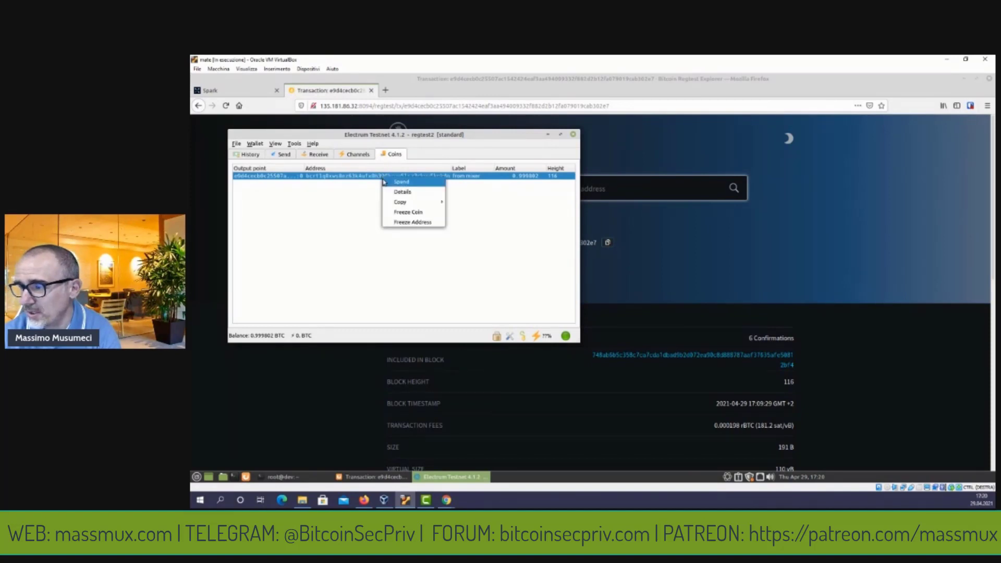
pyautogui.click(385, 181)
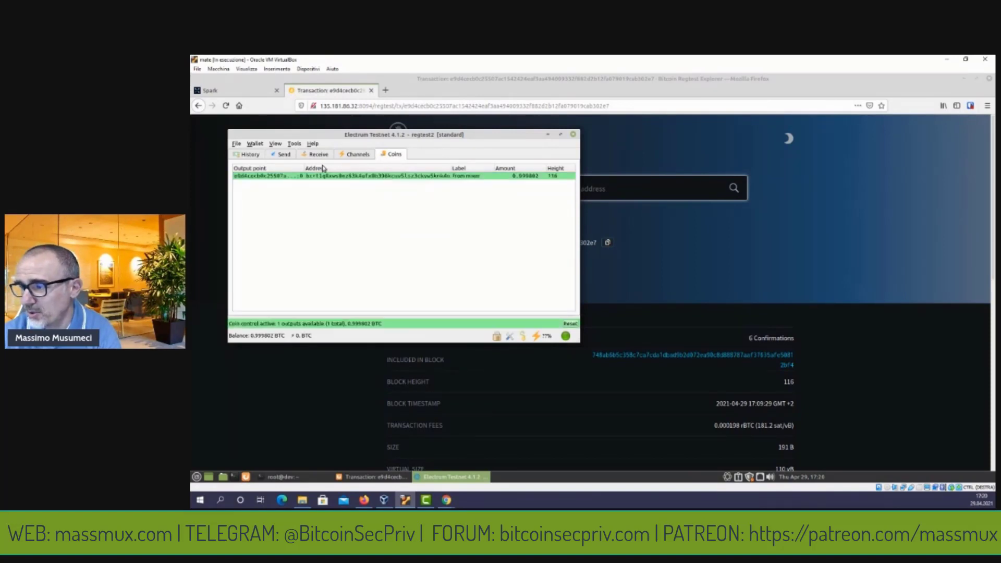
pyautogui.click(286, 154)
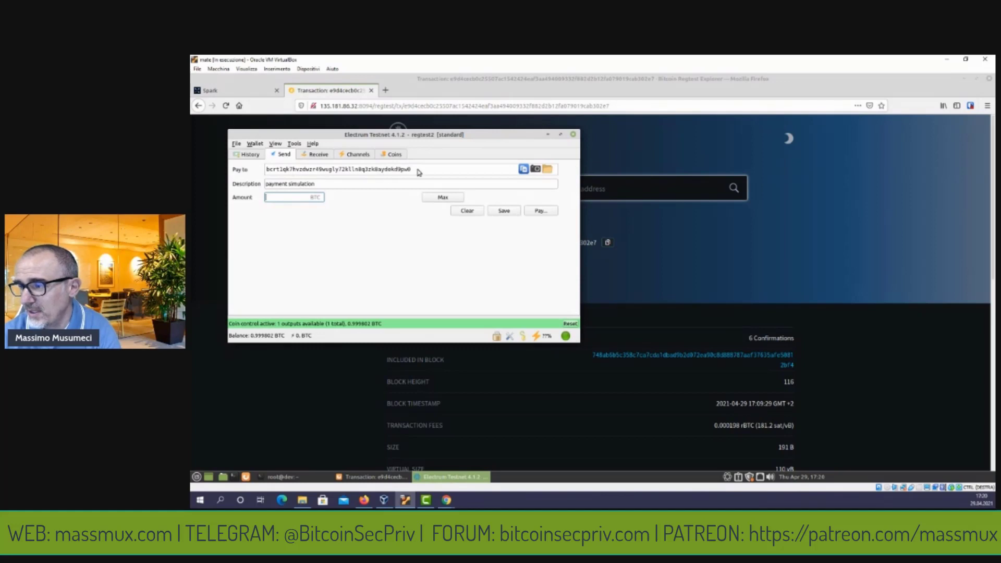
pyautogui.moveTo(417, 171); pyautogui.dragTo(275, 163)
pyautogui.hotkey('ctrl', 'v')
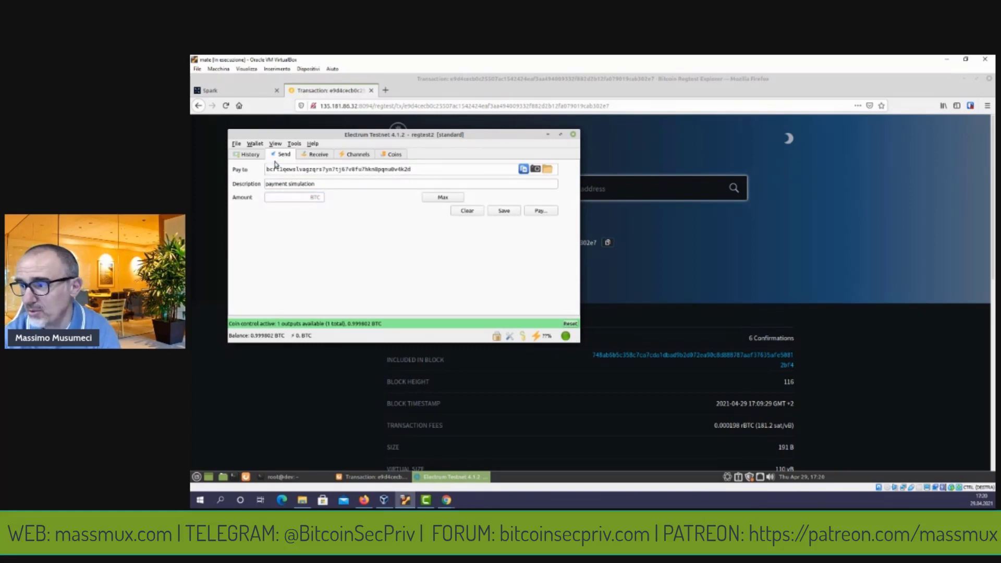
pyautogui.moveTo(323, 189); pyautogui.dragTo(252, 184)
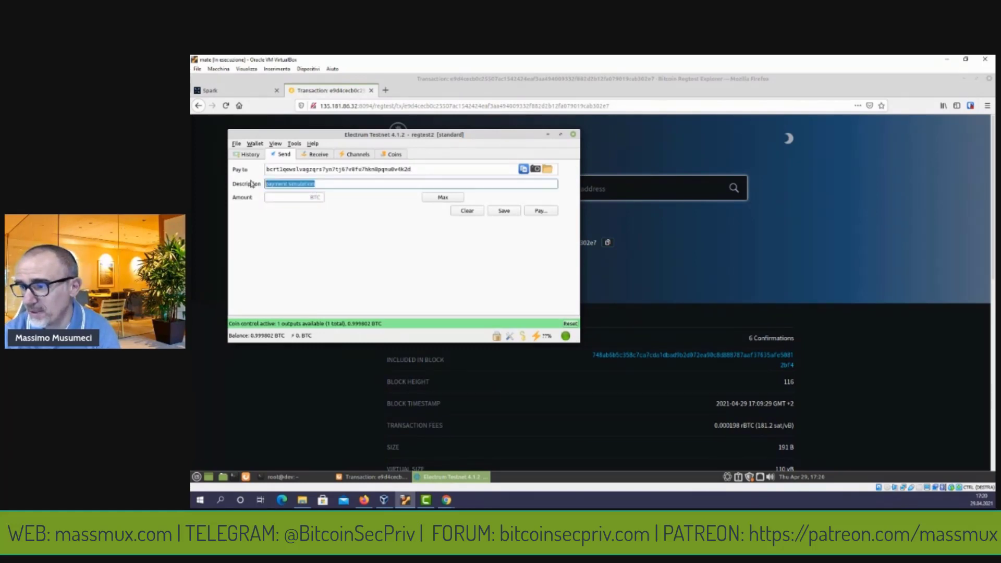
pyautogui.write('self transaction')
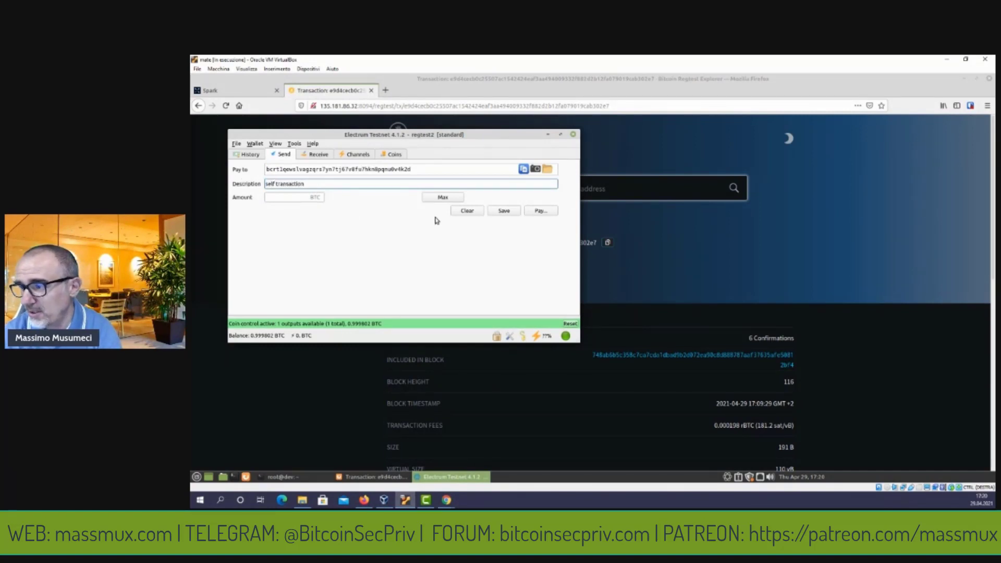
pyautogui.click(430, 199)
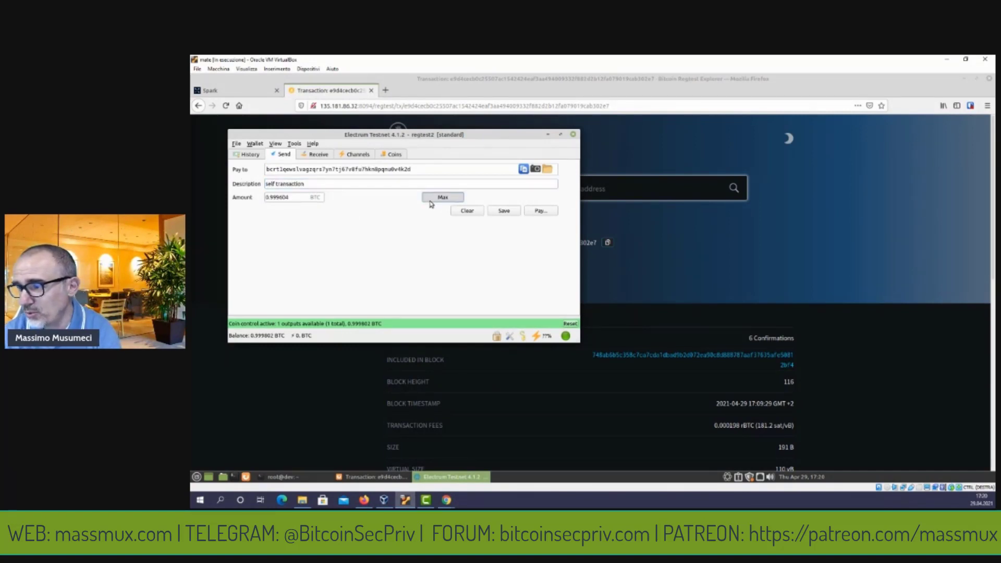
# Pay with the wallet password, then confirm the 0.999604 BTC self transaction shows unconfirmed in history.
pyautogui.click(535, 214)
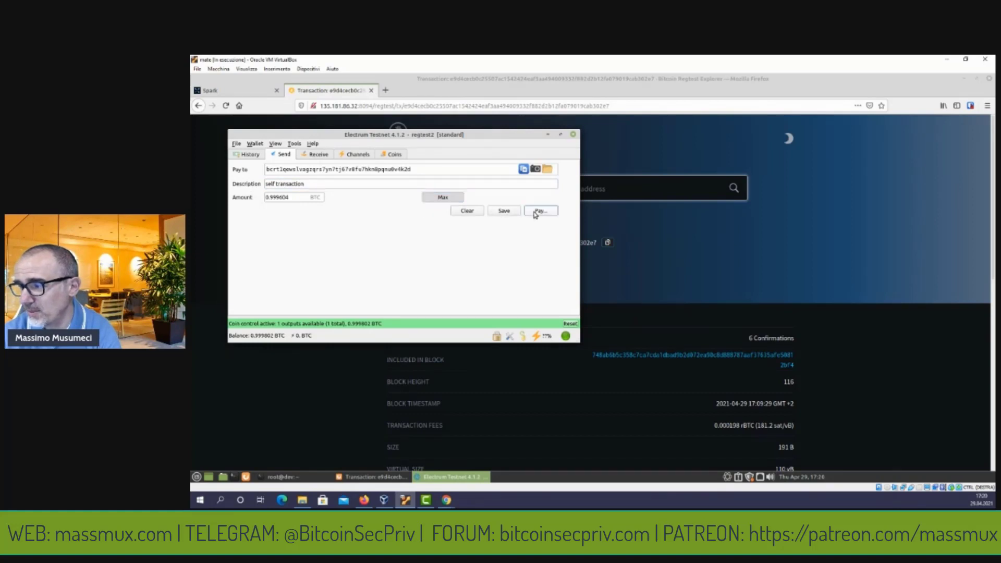
pyautogui.write('•')
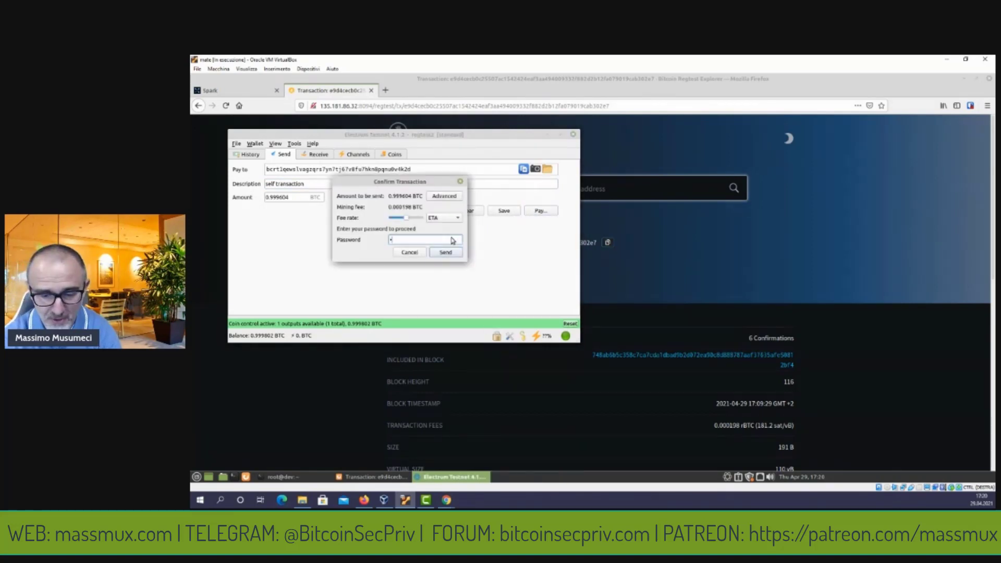
pyautogui.write('••••')
pyautogui.press('Return')
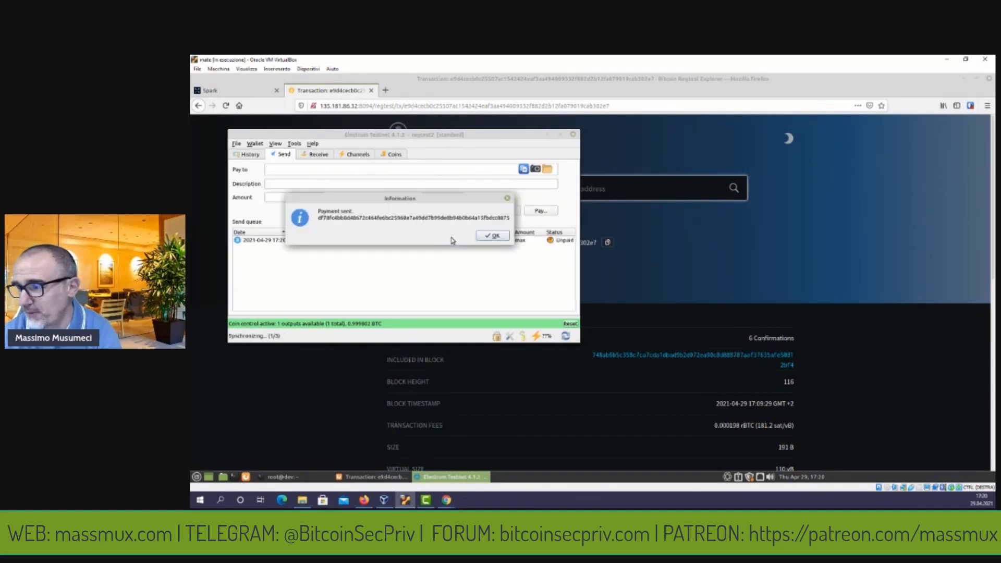
pyautogui.click(491, 236)
pyautogui.click(245, 155)
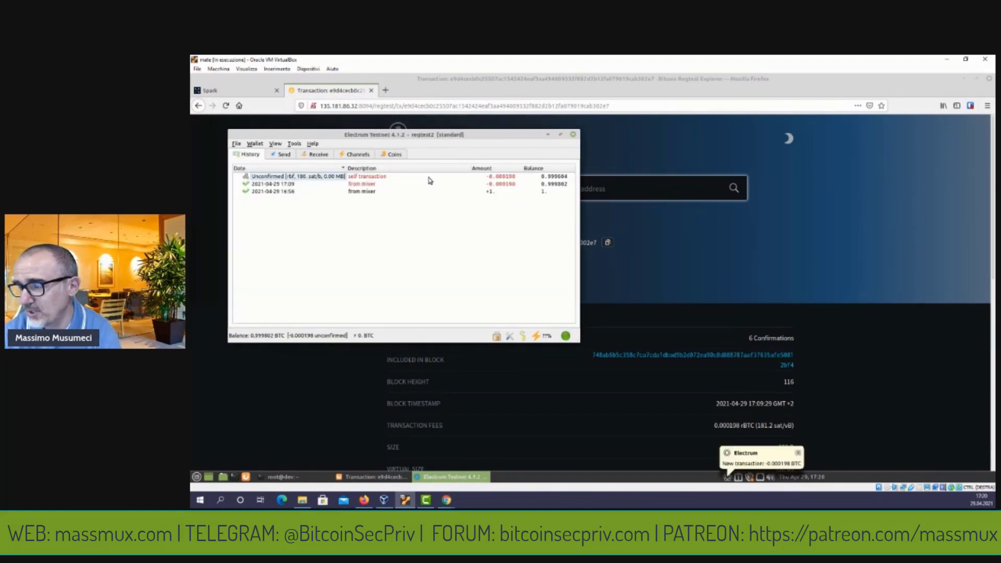
pyautogui.click(296, 477)
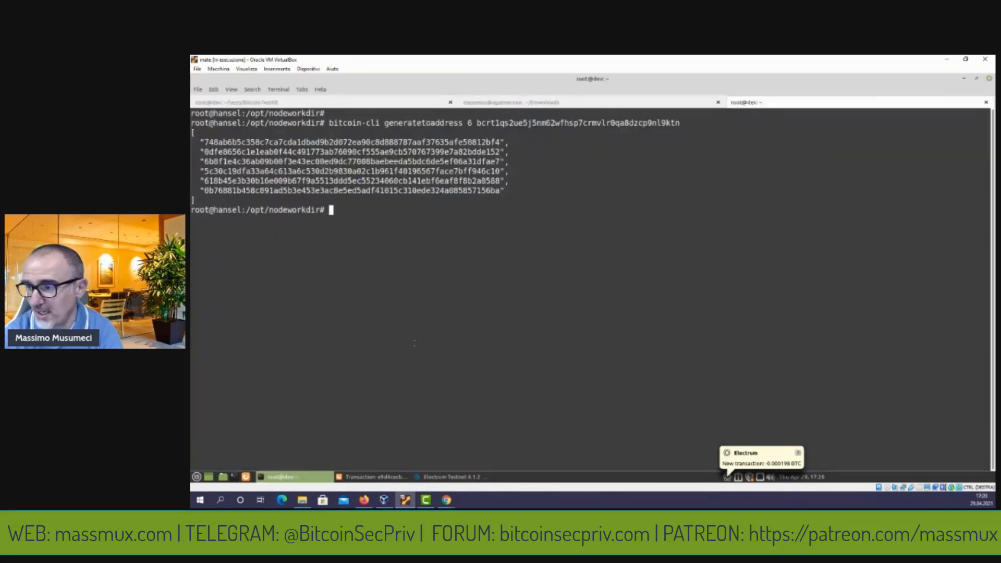
# Rerun bitcoin-cli generatetoaddress 6 to mine six regtest blocks, then return to Electrum.
pyautogui.press('Up')
pyautogui.press('Return')
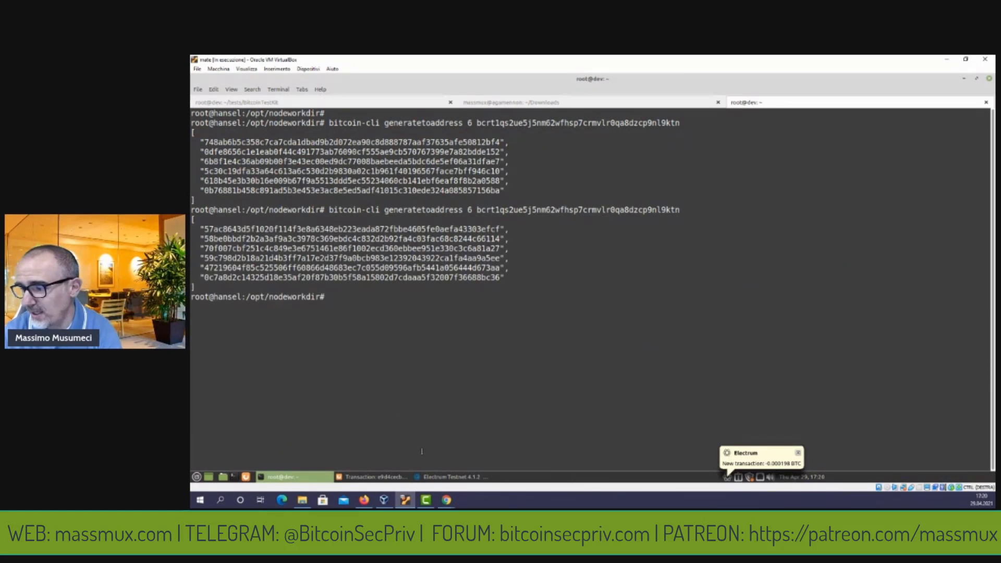
pyautogui.click(441, 477)
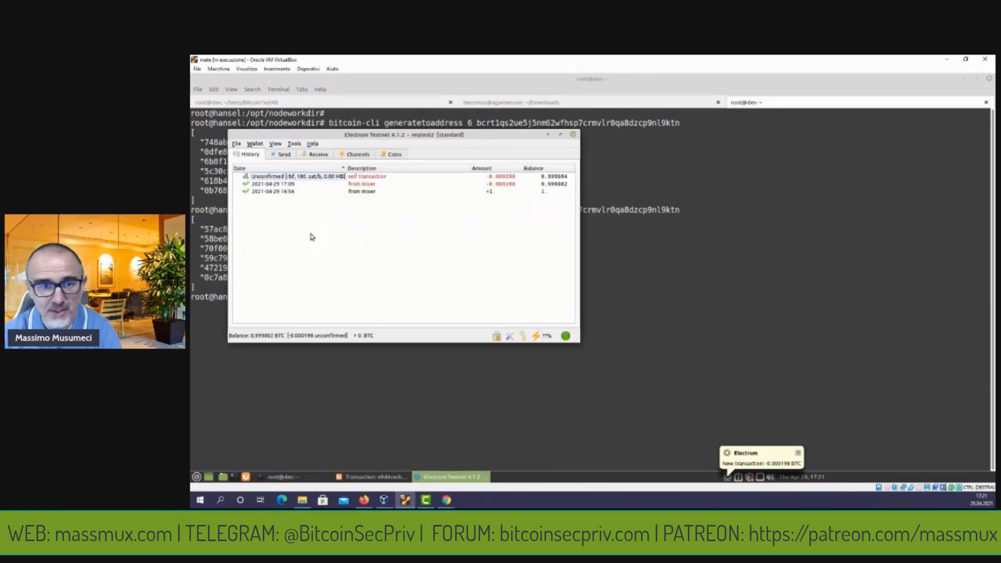
# Open the self transaction's details and paste its transaction ID into the explorer's search box.
pyautogui.click(269, 177)
pyautogui.rightClick(269, 181)
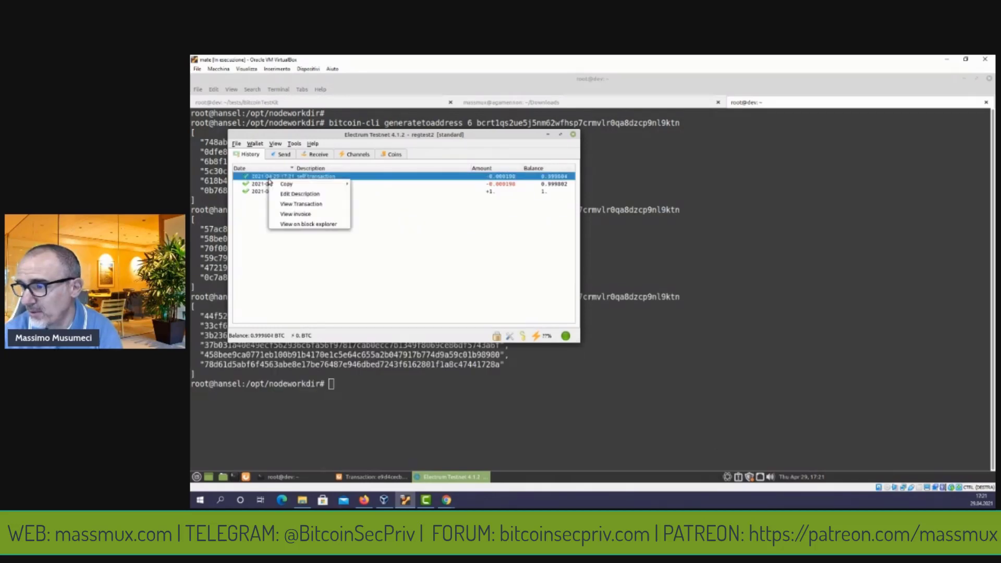
pyautogui.click(290, 205)
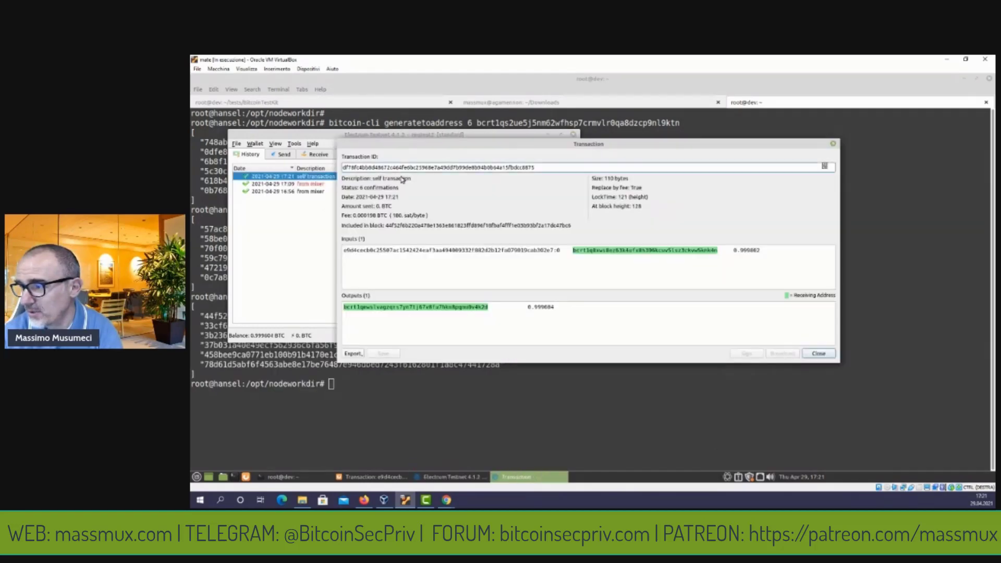
pyautogui.doubleClick(412, 168)
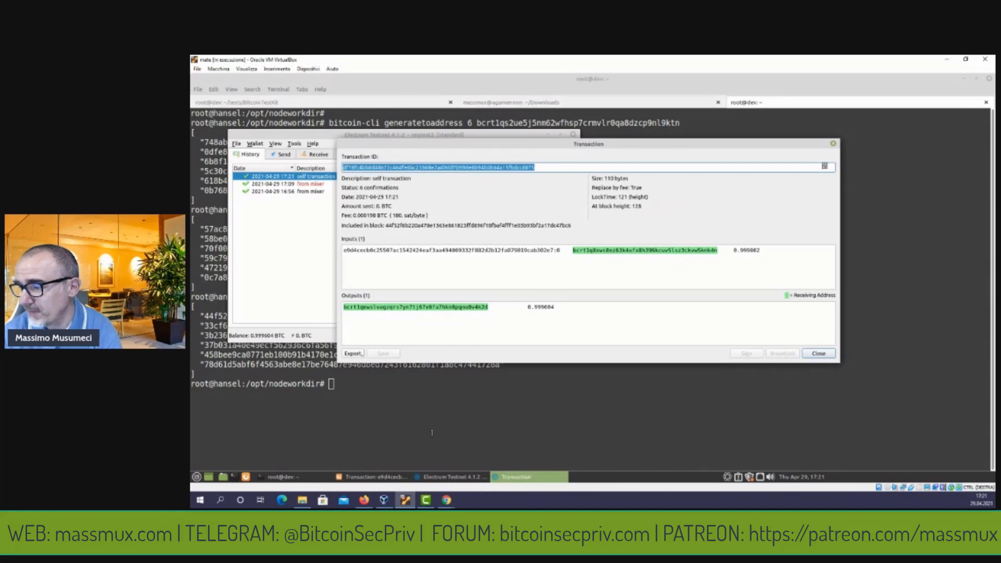
pyautogui.click(373, 476)
pyautogui.click(492, 191)
pyautogui.hotkey('ctrl', 'v')
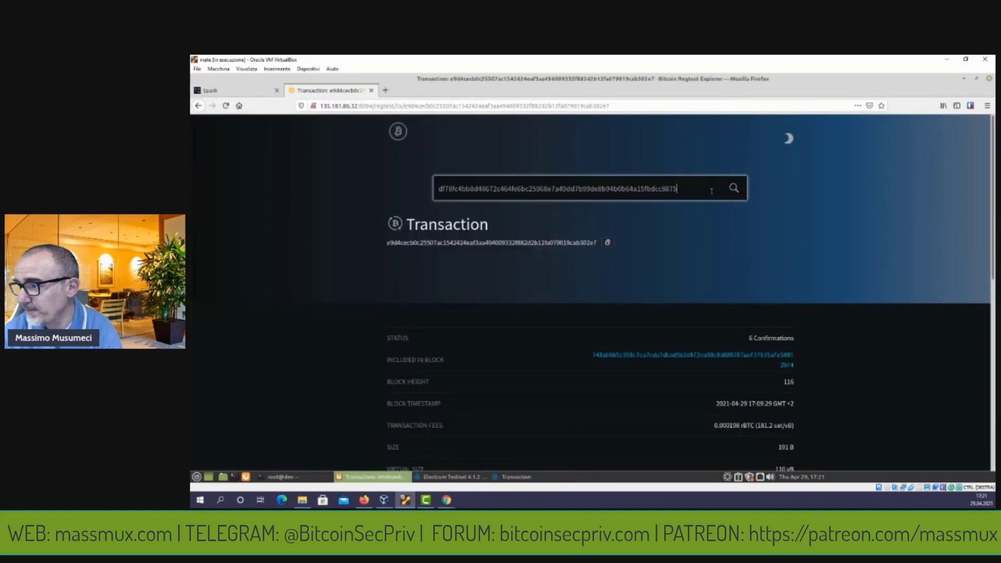
# Search the explorer for the transaction and review its 6 confirmations, single input and output.
pyautogui.click(734, 188)
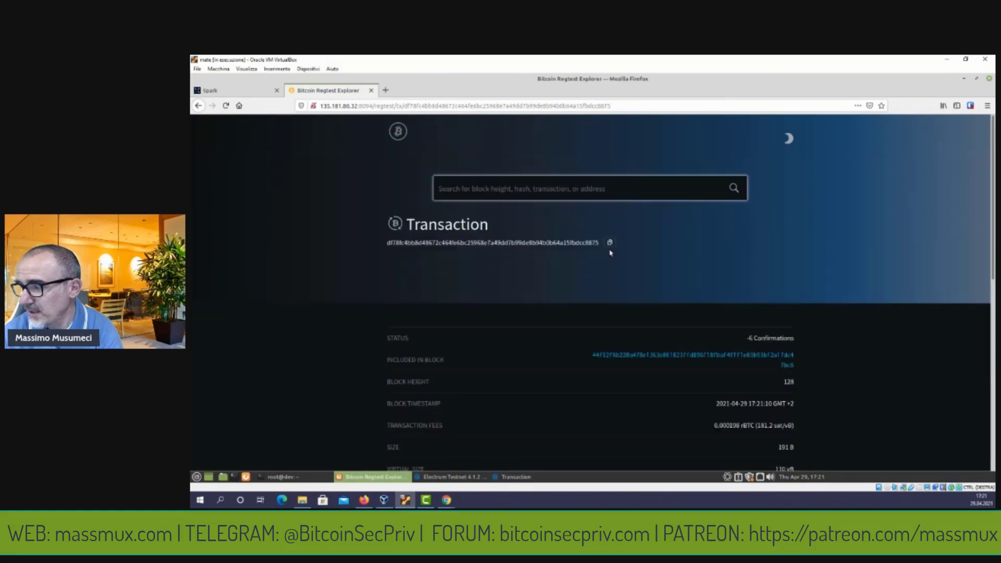
pyautogui.scroll(-5, 561, 250)
pyautogui.scroll(-2, 560, 252)
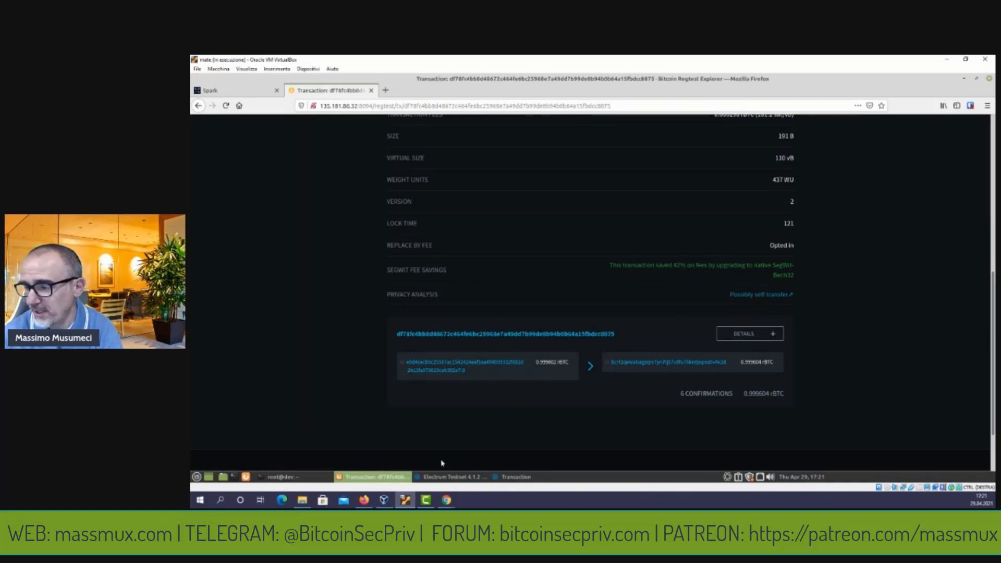
pyautogui.click(446, 477)
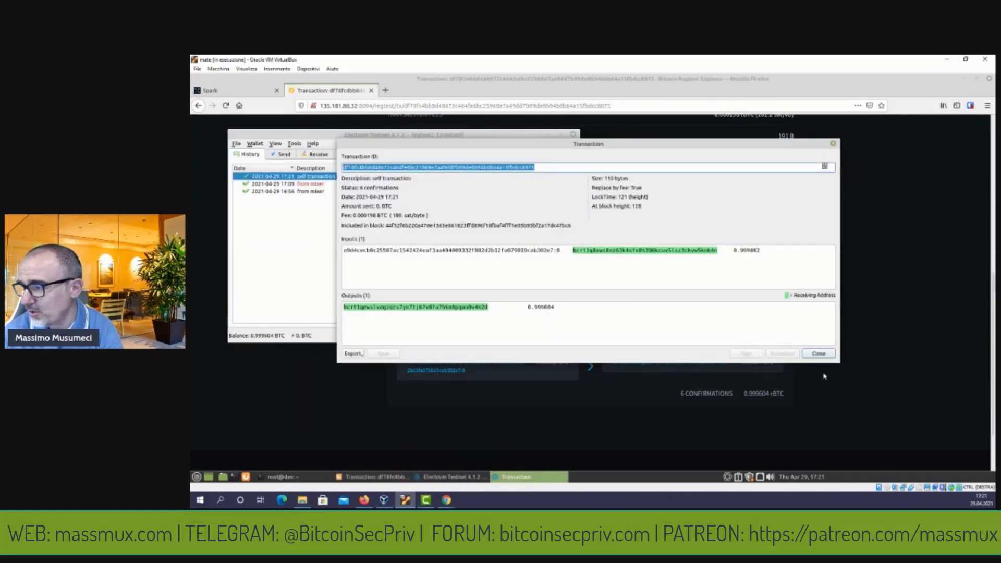
# Close the transaction details and add a 'payment simulation' receive request with a fresh address.
pyautogui.click(819, 354)
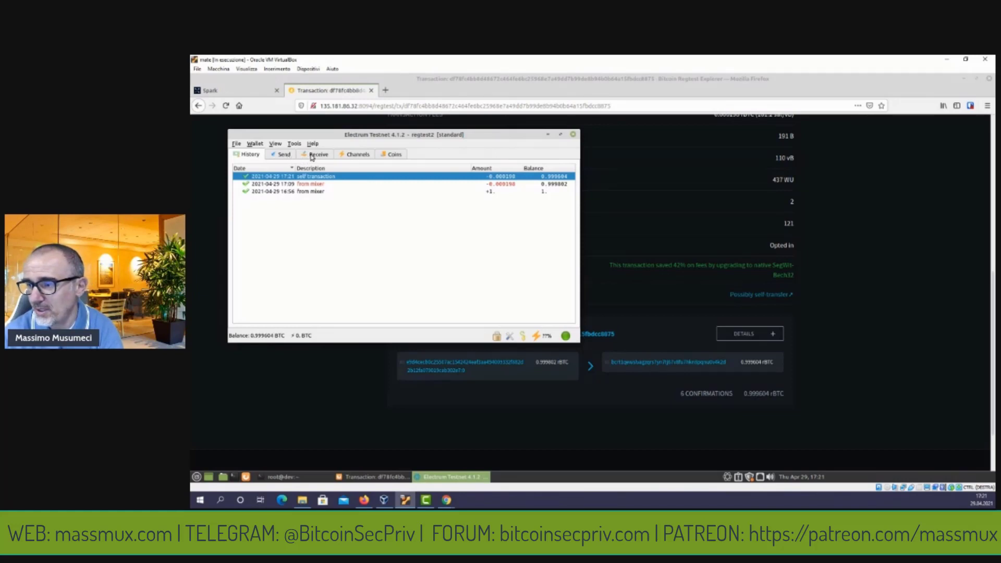
pyautogui.click(314, 156)
pyautogui.click(306, 169)
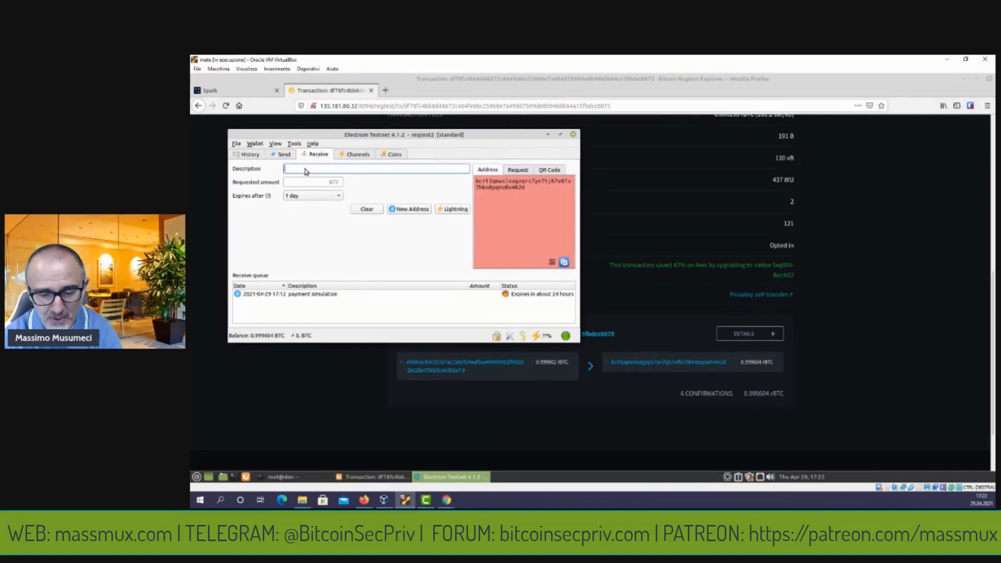
pyautogui.write('payment simula')
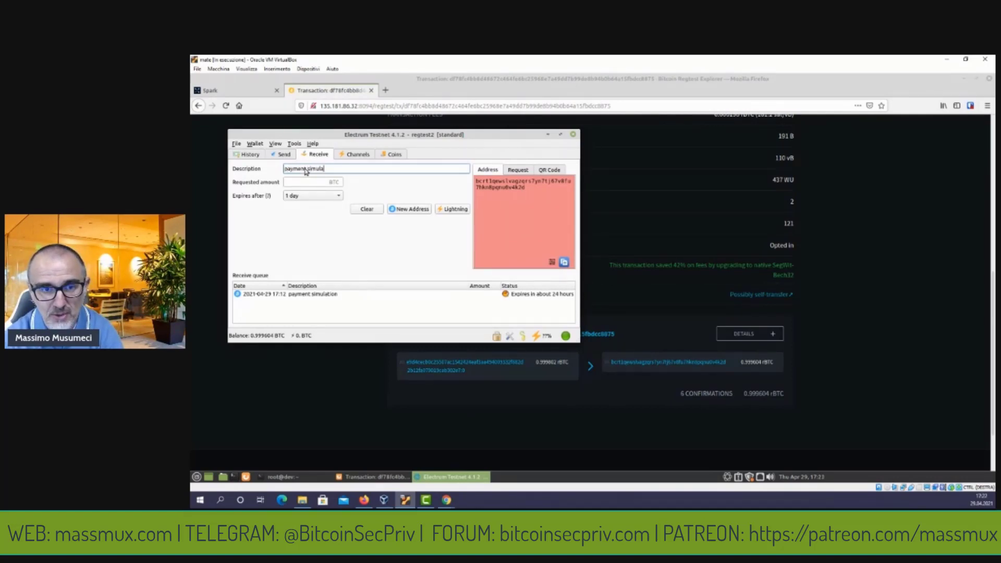
pyautogui.write('tion')
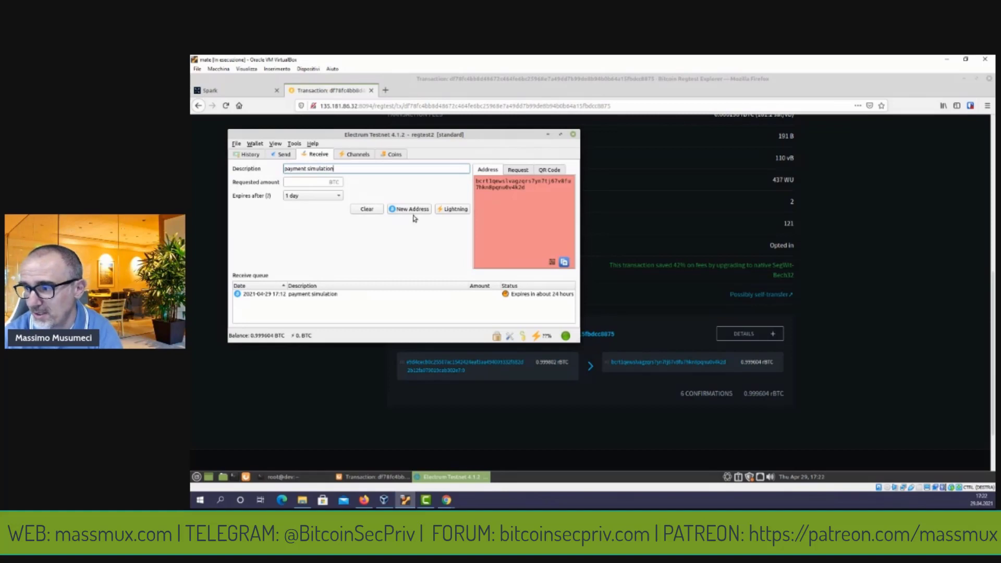
pyautogui.click(414, 211)
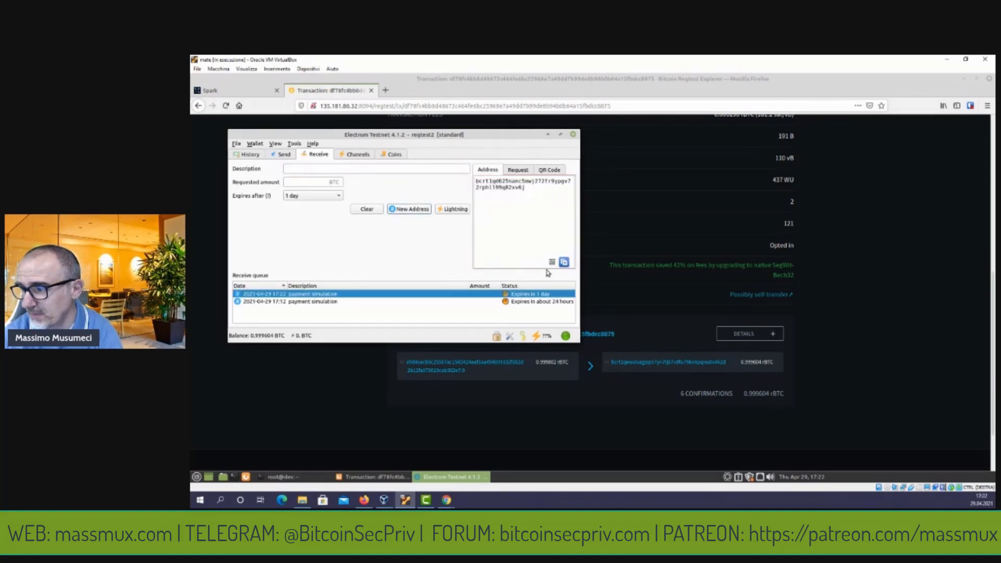
pyautogui.click(391, 155)
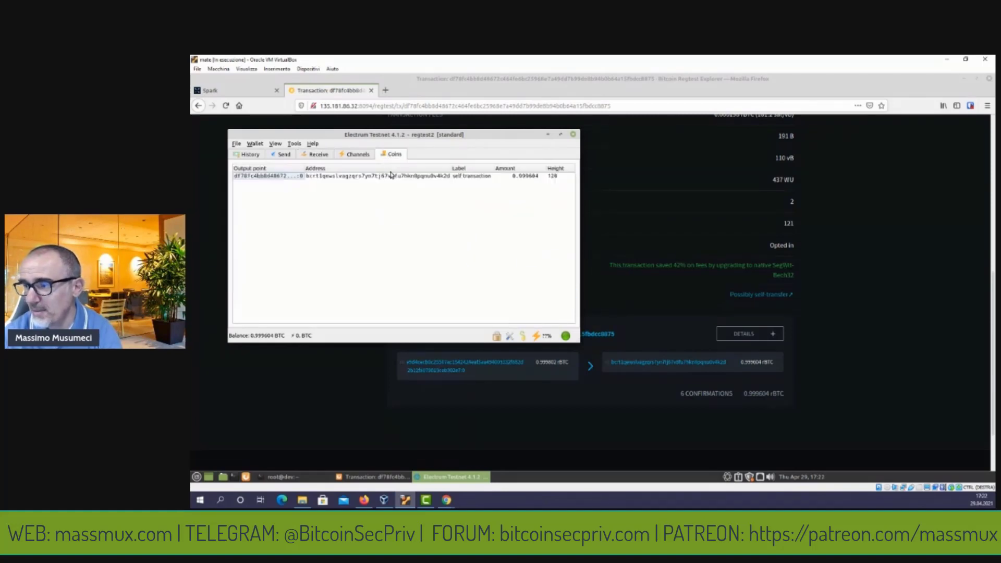
# Spend only the single coin, paying the new address 0.57682447 BTC with description 'payment simulation'.
pyautogui.rightClick(392, 177)
pyautogui.click(410, 183)
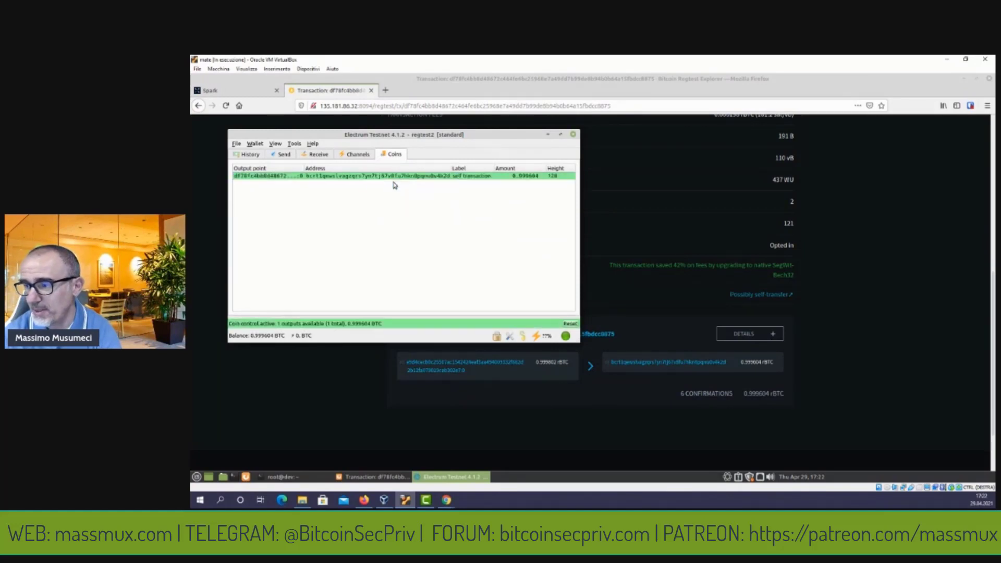
pyautogui.click(282, 155)
pyautogui.click(285, 171)
pyautogui.write('bcrt1qd625namc5mwj272fr9ypgv72rphll99q82xv6j')
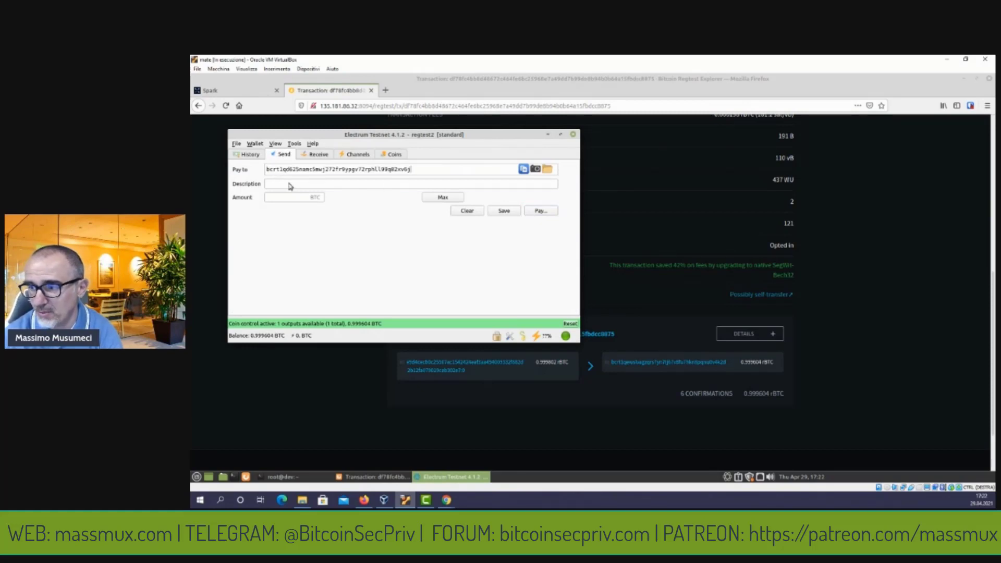
pyautogui.click(291, 186)
pyautogui.write('payment')
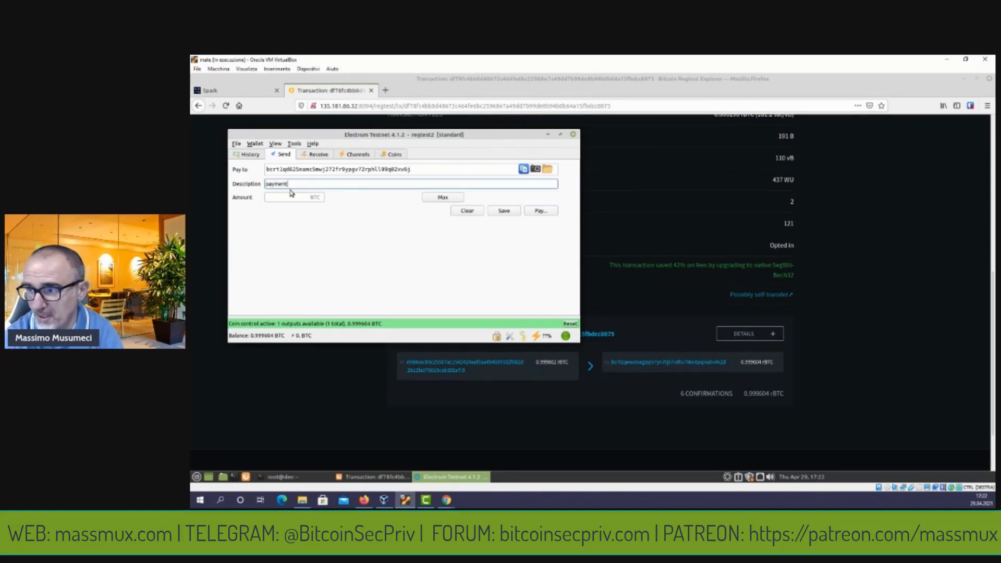
pyautogui.write(' simulation')
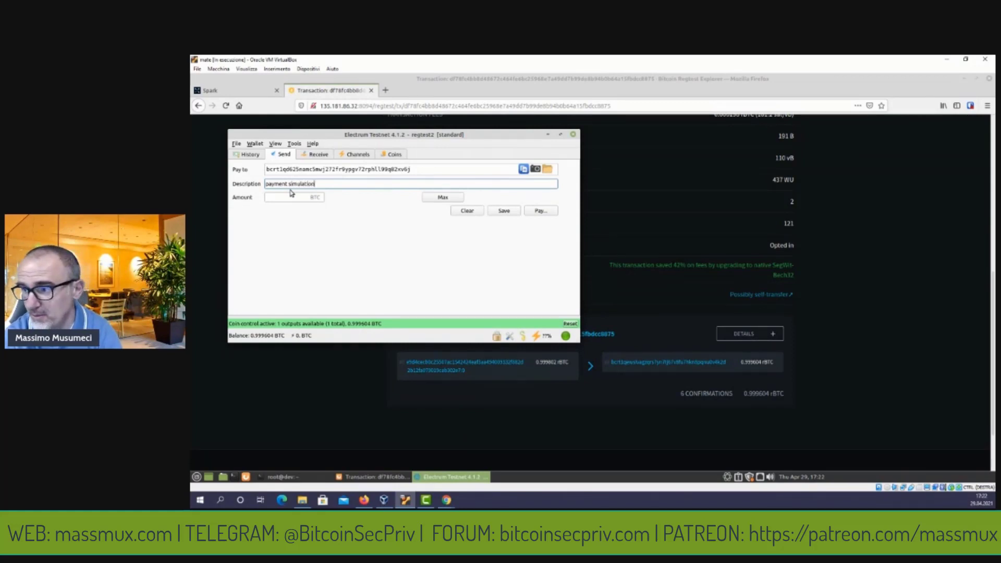
pyautogui.click(281, 198)
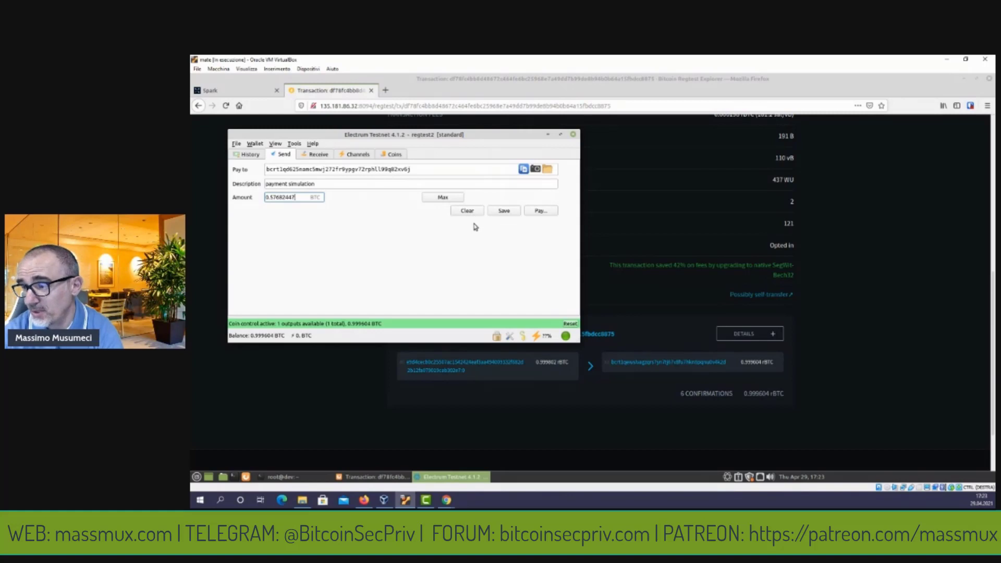
# Pay the 0.57682447 BTC payment with the wallet password and view it unconfirmed in history.
pyautogui.click(538, 211)
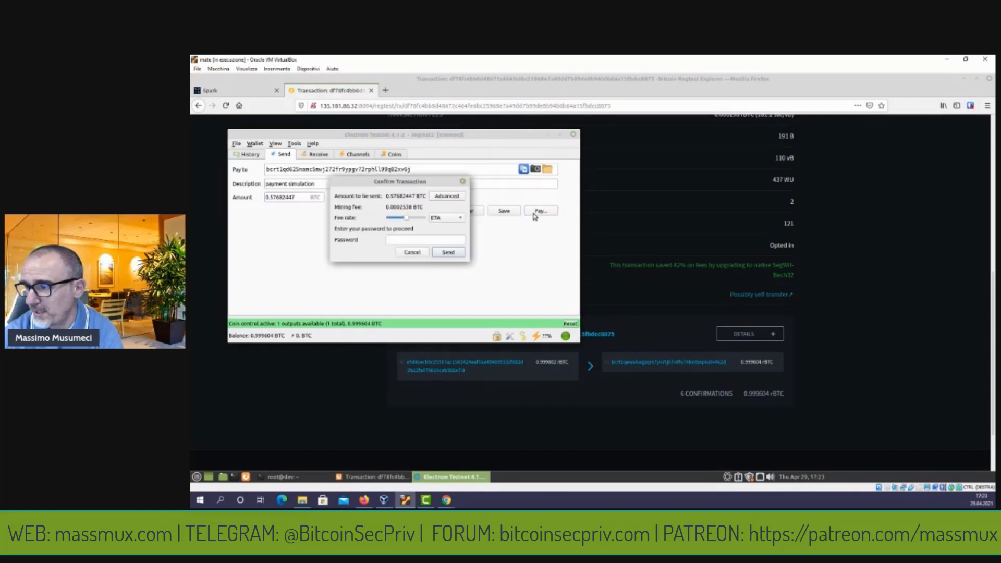
pyautogui.click(425, 240)
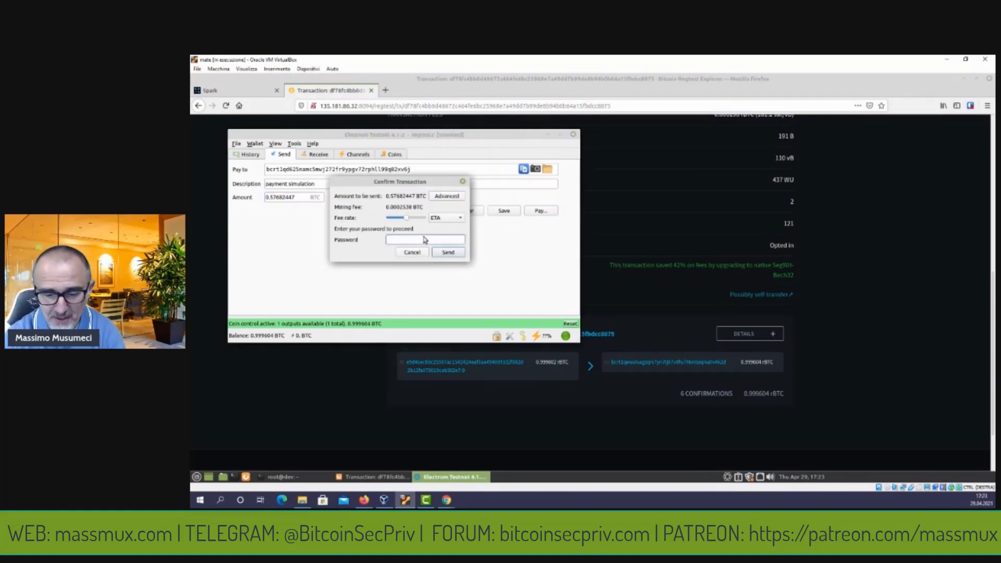
pyautogui.write('123456')
pyautogui.click(446, 252)
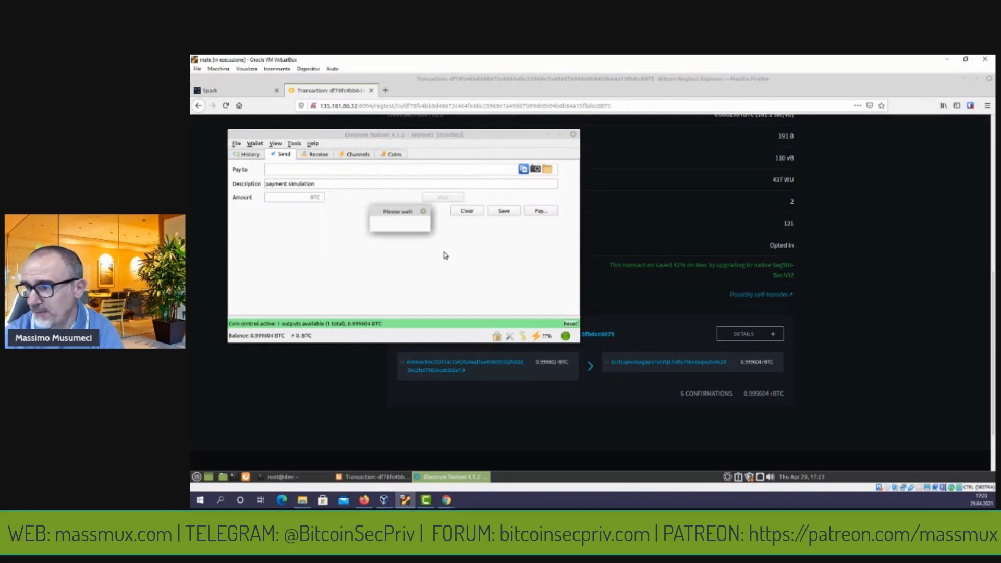
pyautogui.click(493, 237)
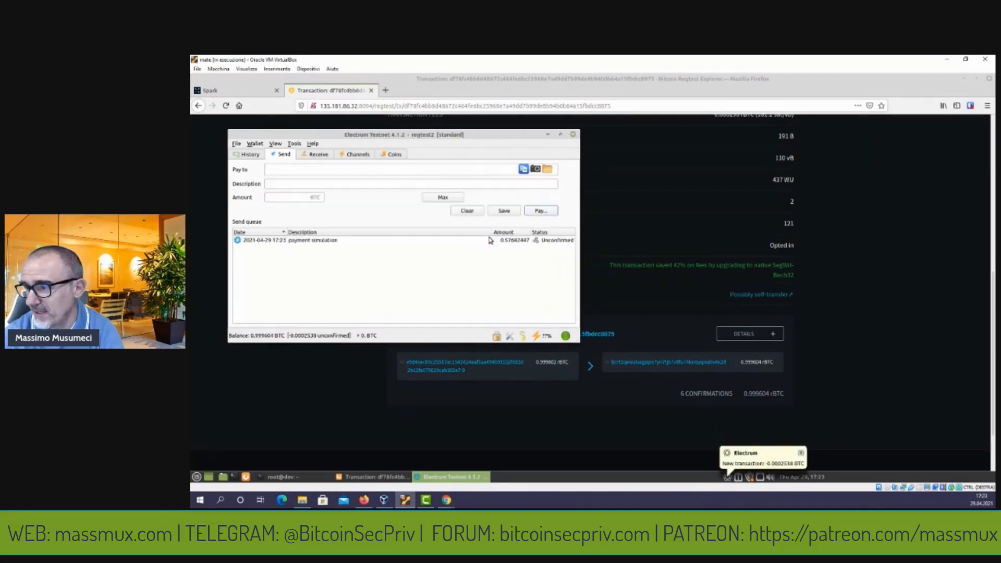
pyautogui.click(248, 155)
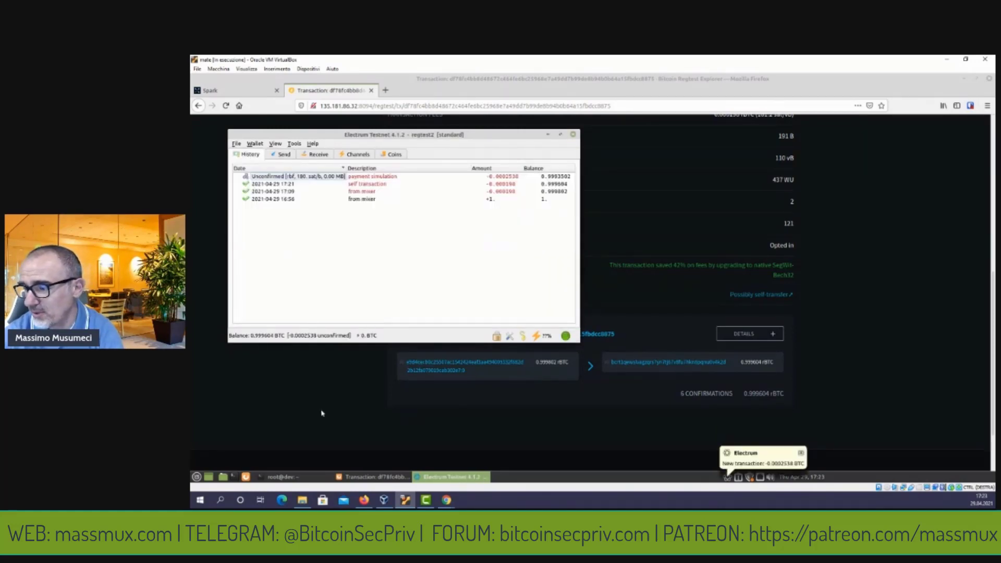
pyautogui.click(324, 420)
# Mine six more blocks with generatetoaddress 6, then select the unconfirmed payment simulation in Electrum.
pyautogui.click(307, 476)
pyautogui.press('Up')
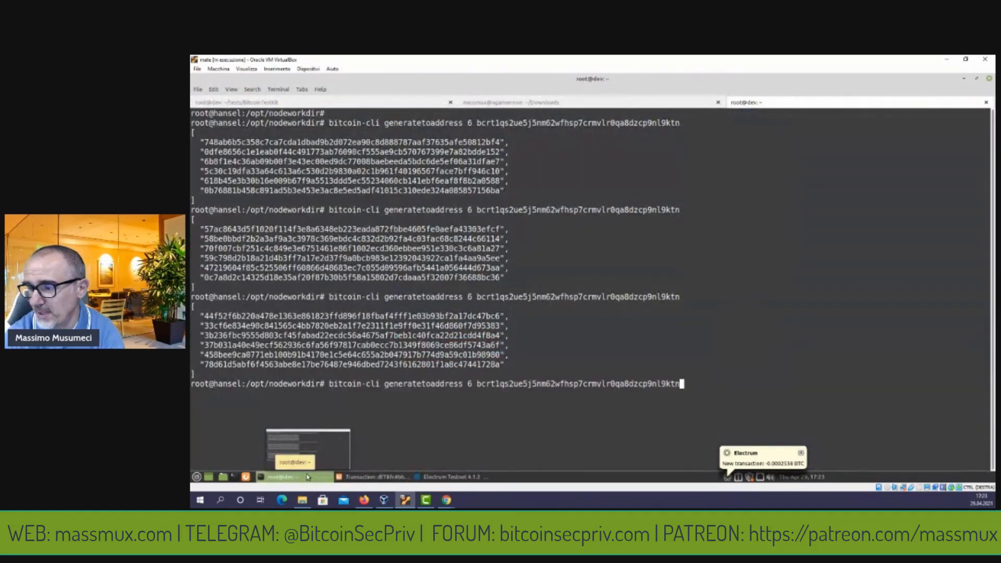
pyautogui.press('Return')
pyautogui.click(428, 477)
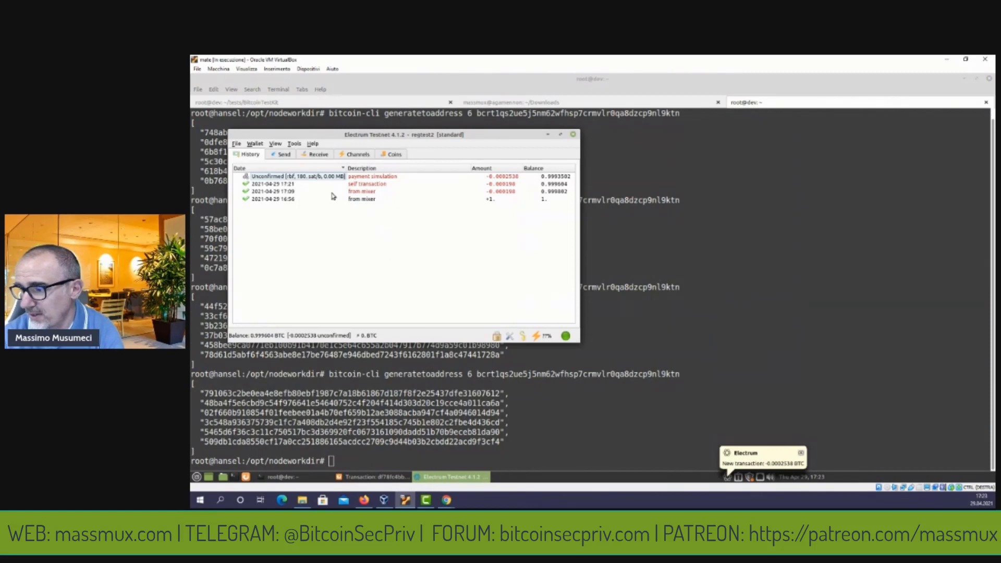
pyautogui.click(295, 178)
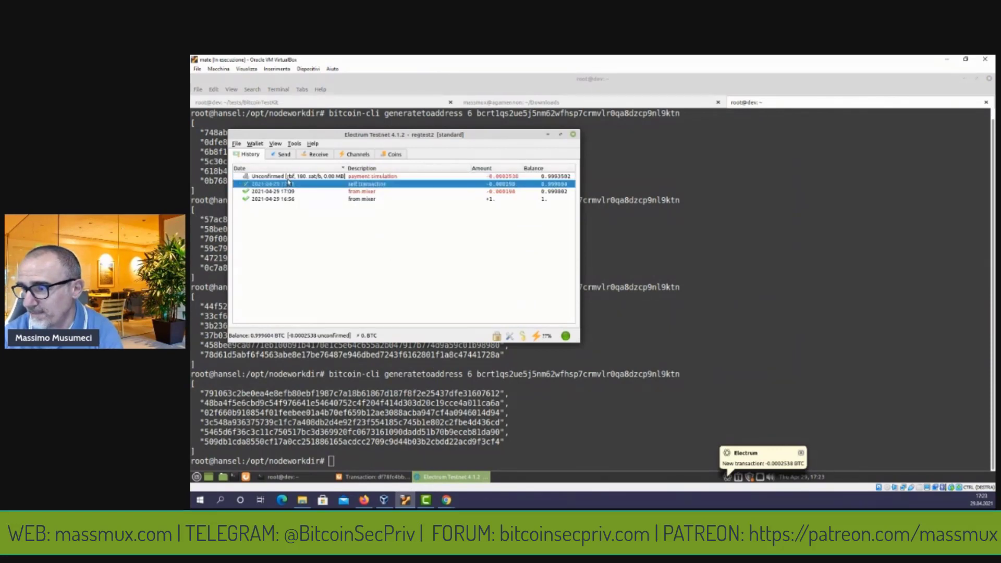
pyautogui.rightClick(290, 179)
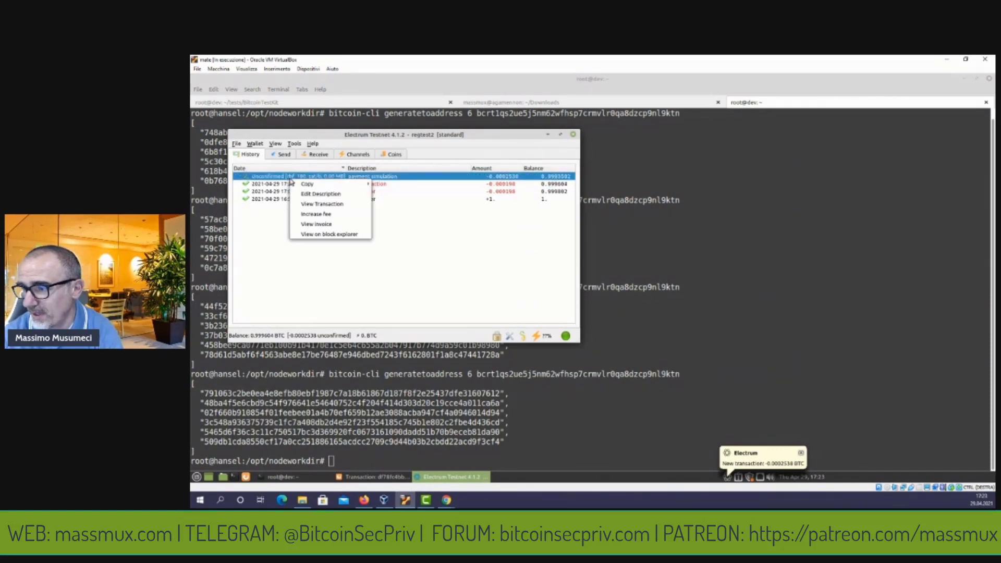
# View the unconfirmed payment simulation transaction's details, with its single input and two outputs.
pyautogui.click(313, 205)
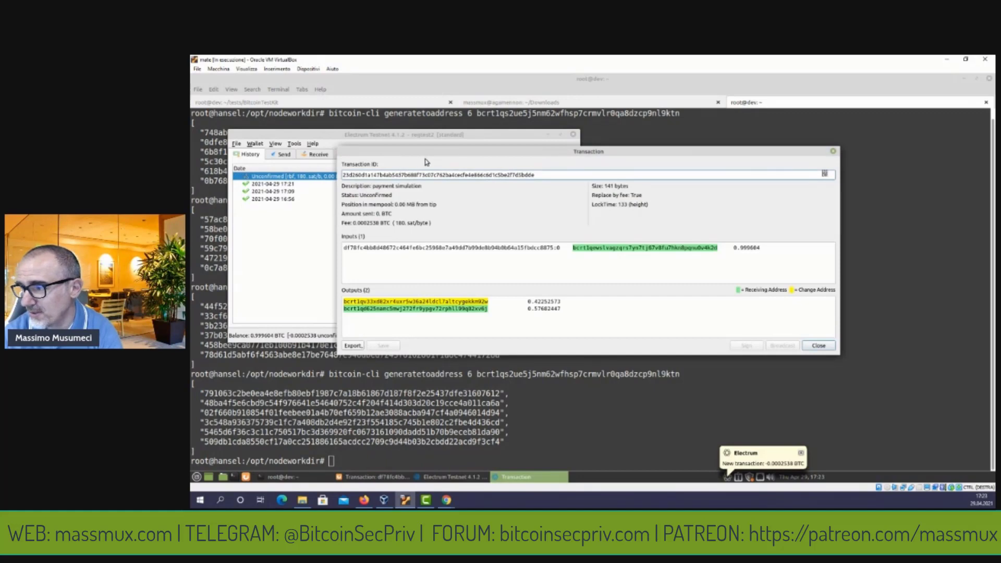
pyautogui.moveTo(427, 151); pyautogui.dragTo(365, 126)
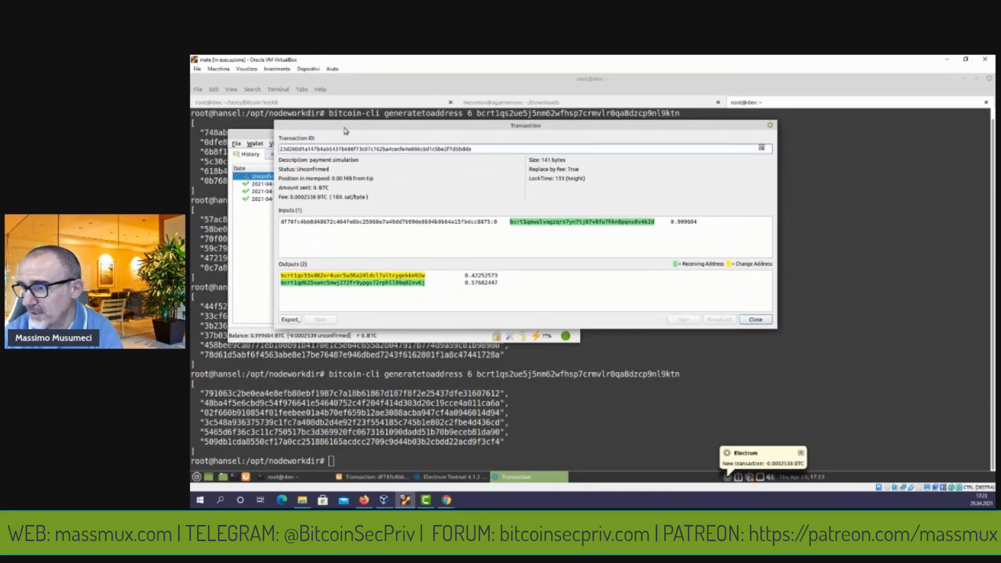
pyautogui.moveTo(342, 127); pyautogui.dragTo(315, 126)
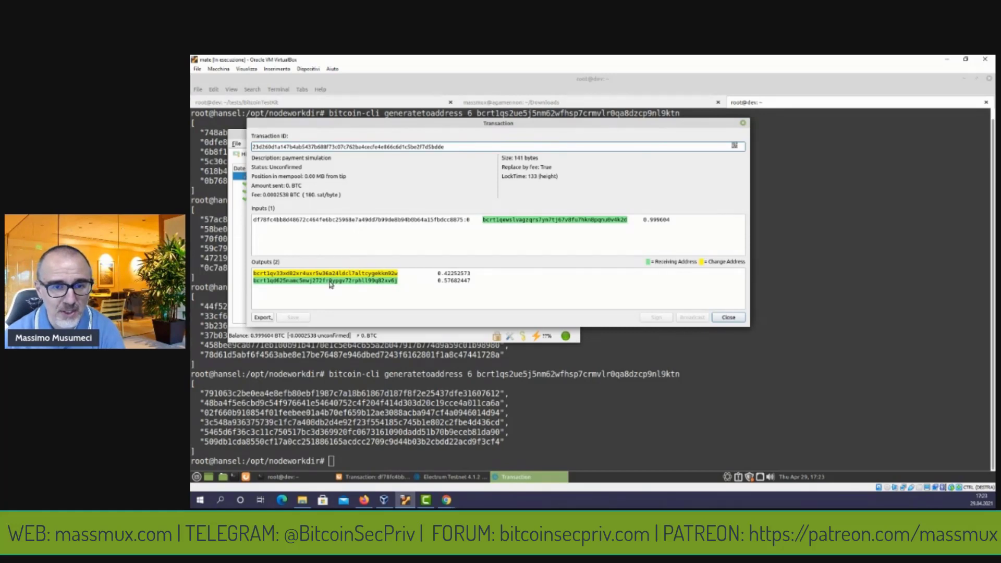
# Select the full transaction ID in the Transaction window to use in the block explorer.
pyautogui.moveTo(332, 285)
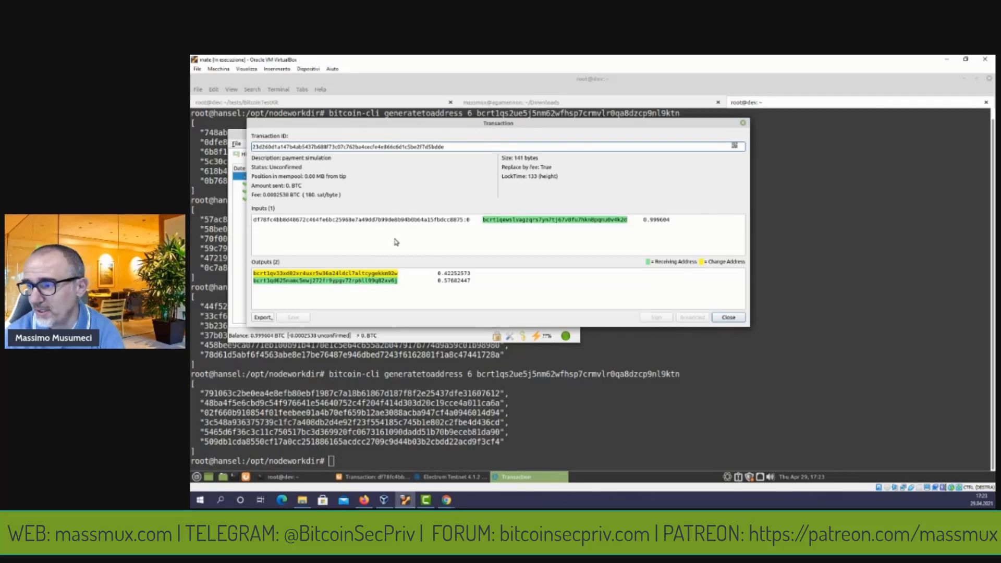
pyautogui.doubleClick(358, 148)
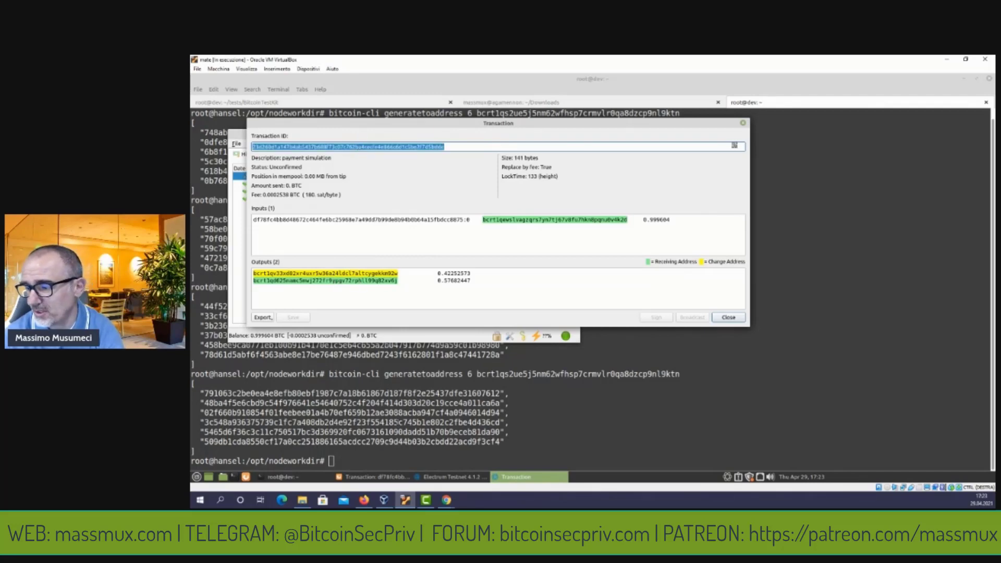
pyautogui.click(376, 477)
# Look up the transaction ID in the Regtest Explorer and review its outputs, 0.42252573 and 0.57682447 rBTC.
pyautogui.scroll(5, 448, 250)
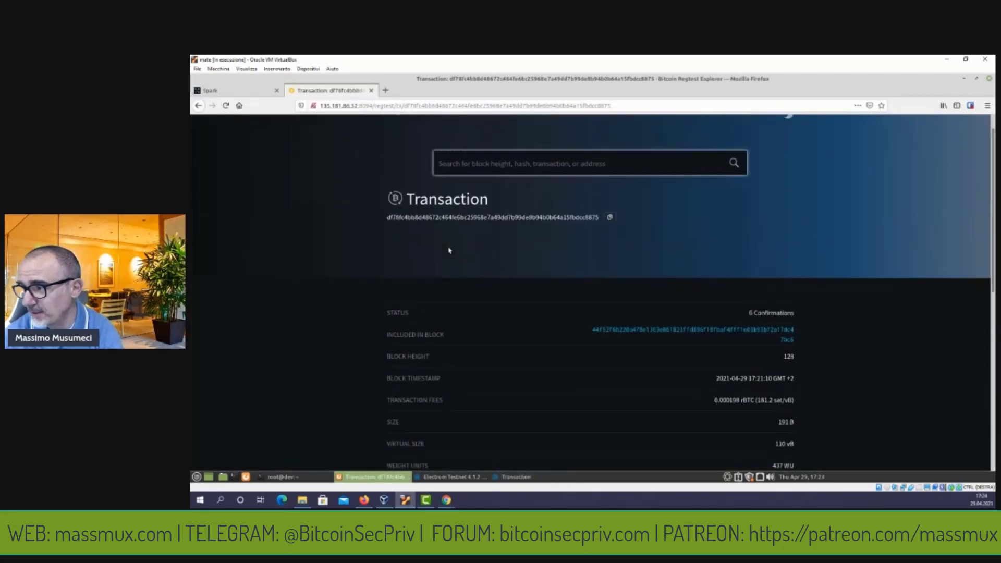
pyautogui.click(474, 190)
pyautogui.write('23d260d1a347b4ab5437b688f73c07c762ba4cecfe4e866c6d1c5be2f7d5bdde')
pyautogui.press('Return')
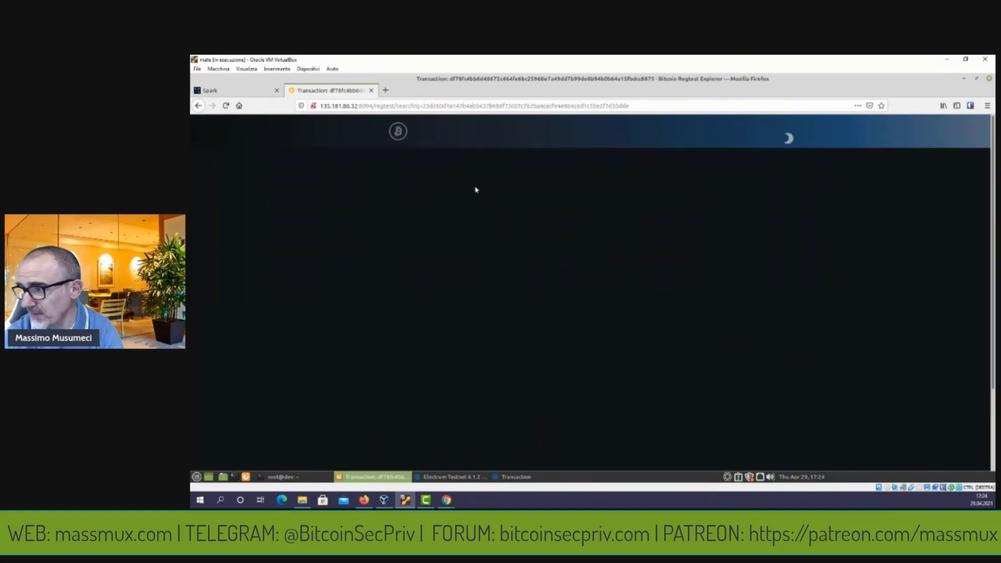
pyautogui.scroll(-5, 475, 211)
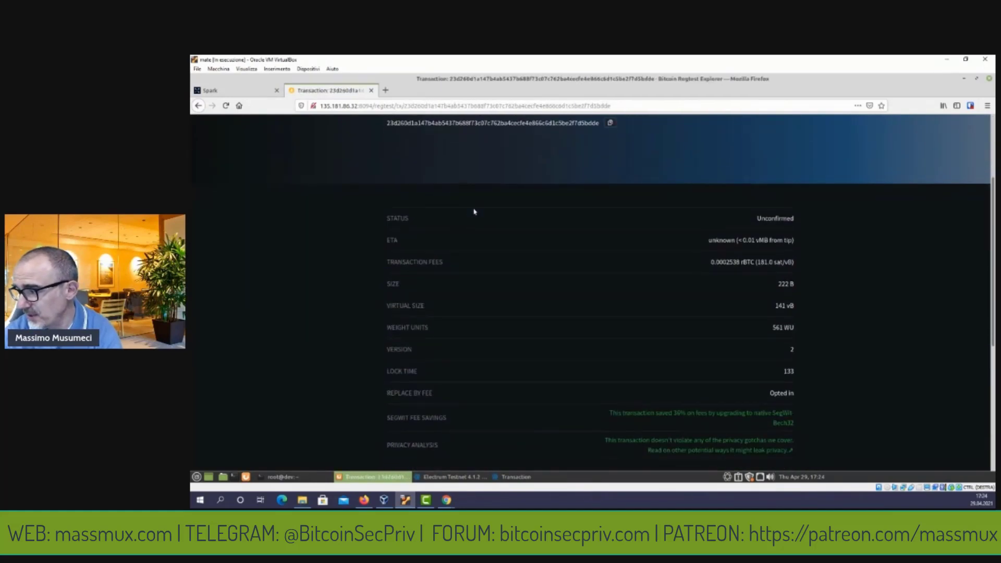
pyautogui.scroll(-3, 474, 212)
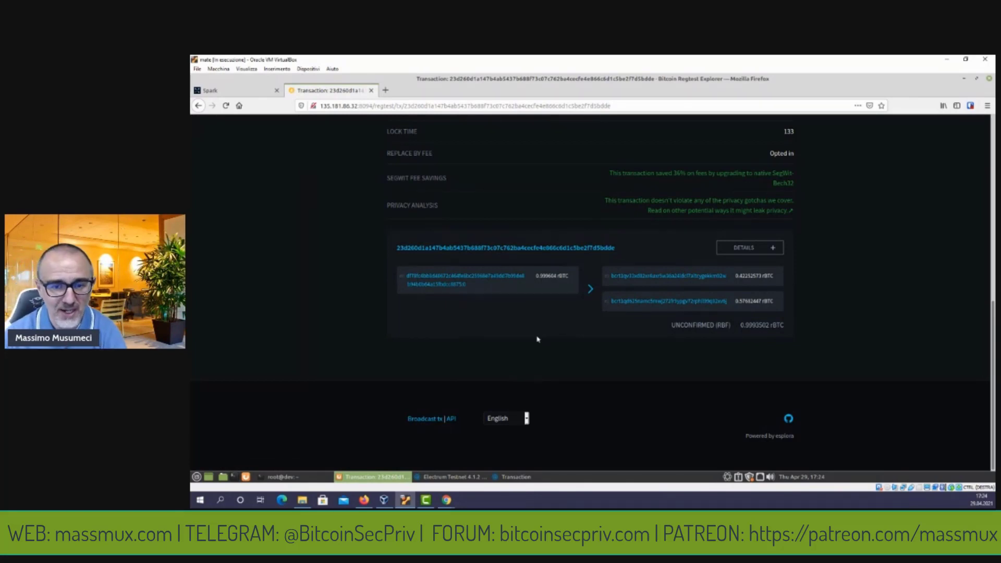
# Close Electrum's Transaction dialog to return to the wallet history.
pyautogui.click(525, 476)
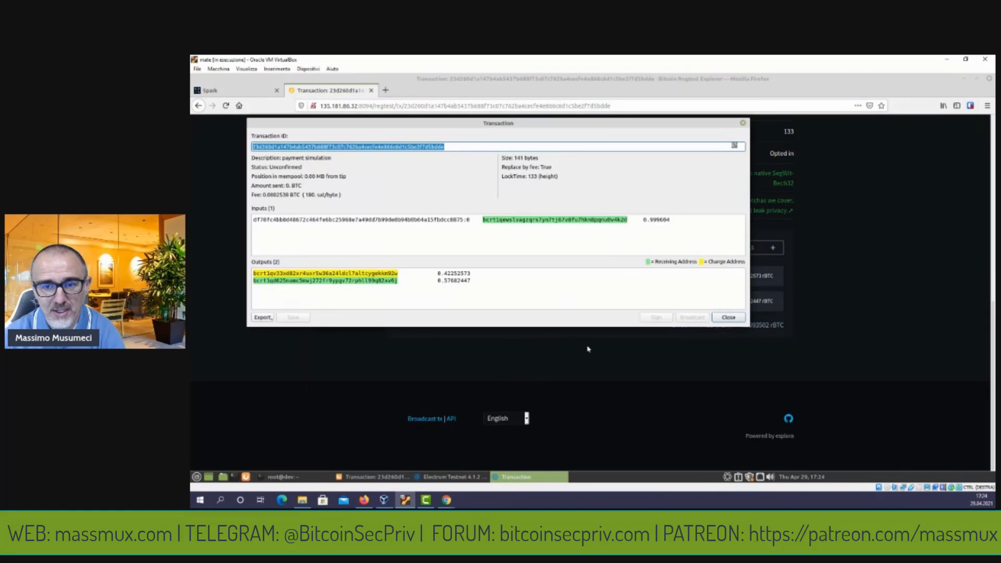
pyautogui.click(731, 317)
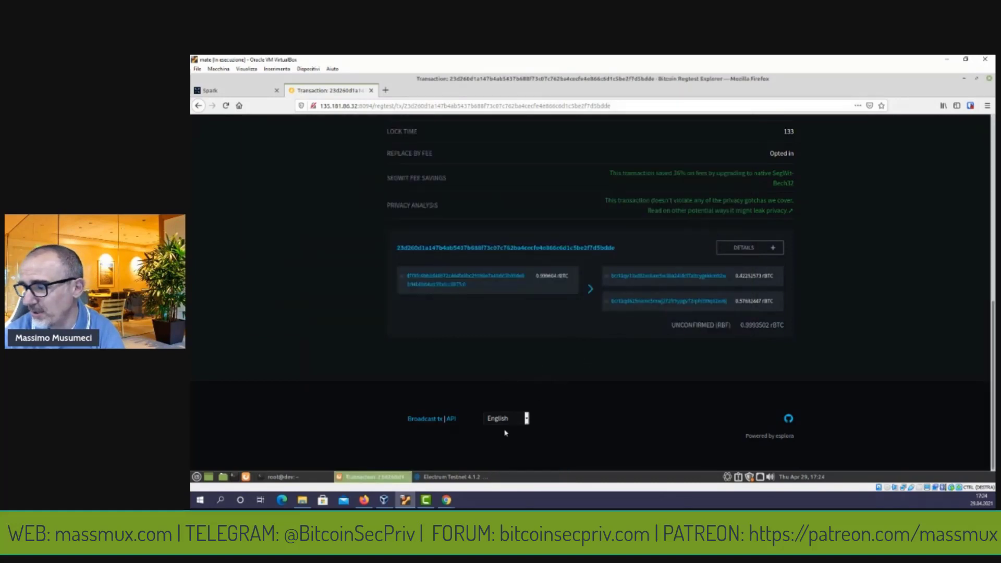
pyautogui.click(453, 477)
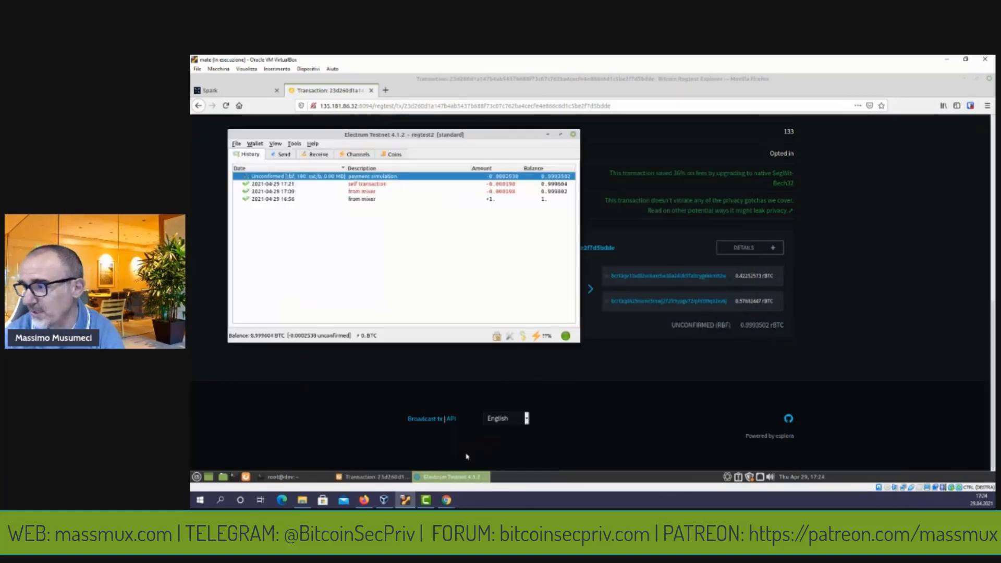
# List the wallet's coins and select the unconfirmed 0.57682447 coin beside the 0.42252573 one.
pyautogui.click(358, 155)
pyautogui.click(391, 155)
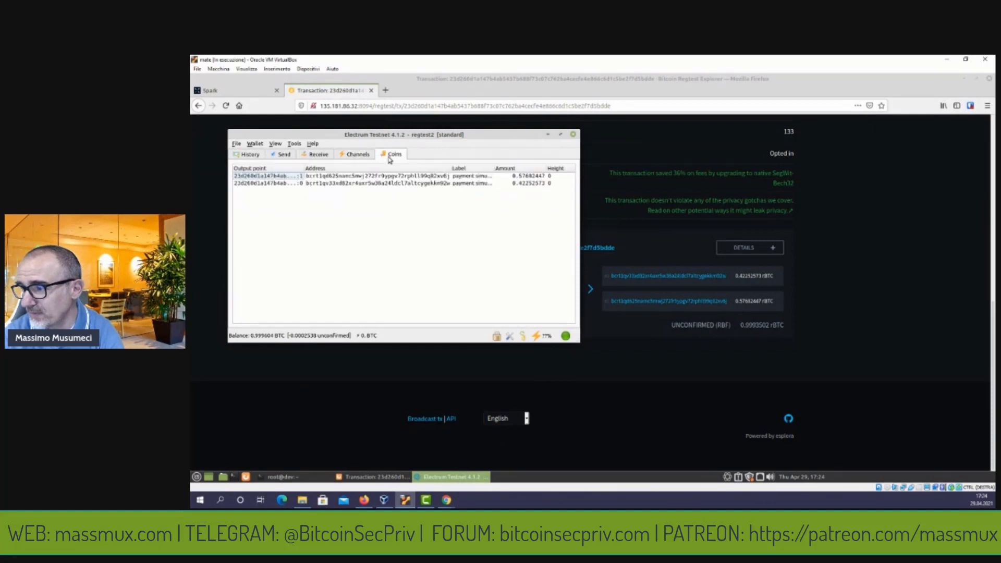
pyautogui.click(397, 176)
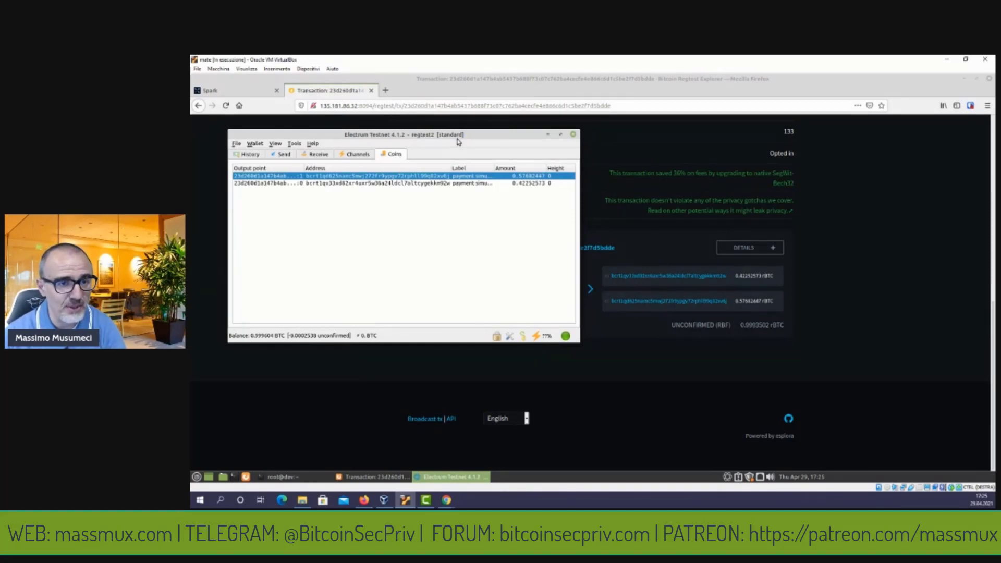
pyautogui.moveTo(458, 142); pyautogui.dragTo(457, 139)
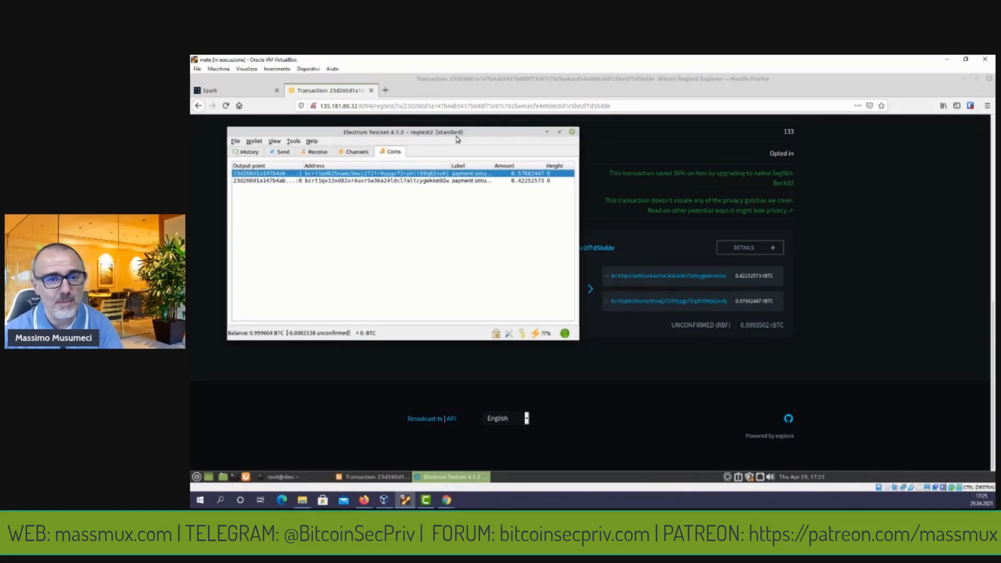